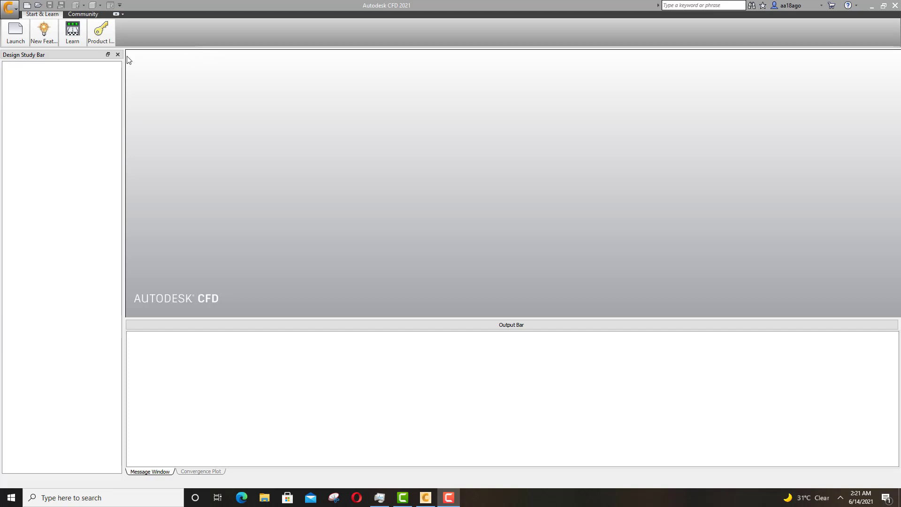
- Start a new design study and load wing.step from the Downloads folder as its model
left_click(19, 35)
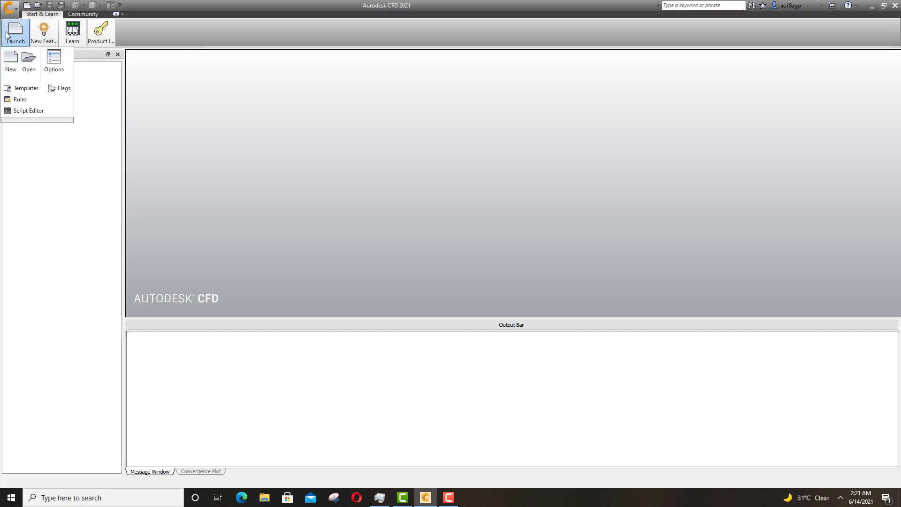
left_click(17, 70)
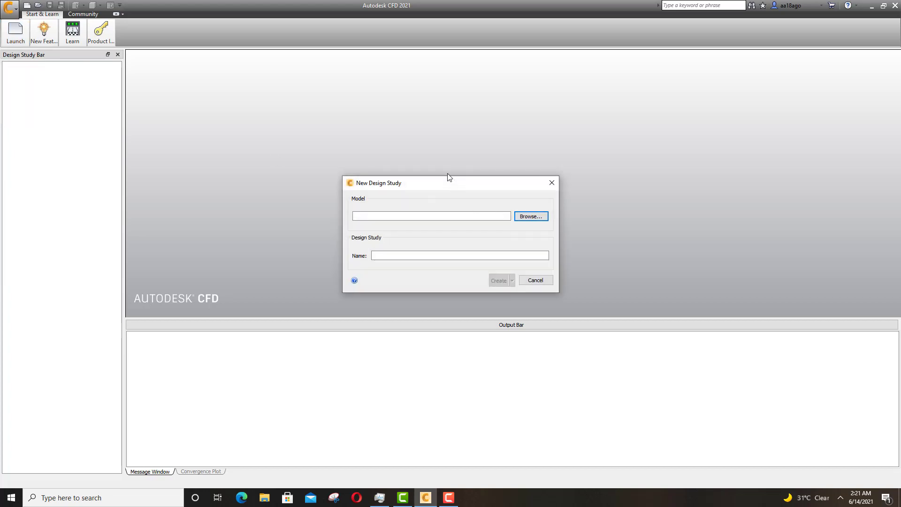
left_click(506, 187)
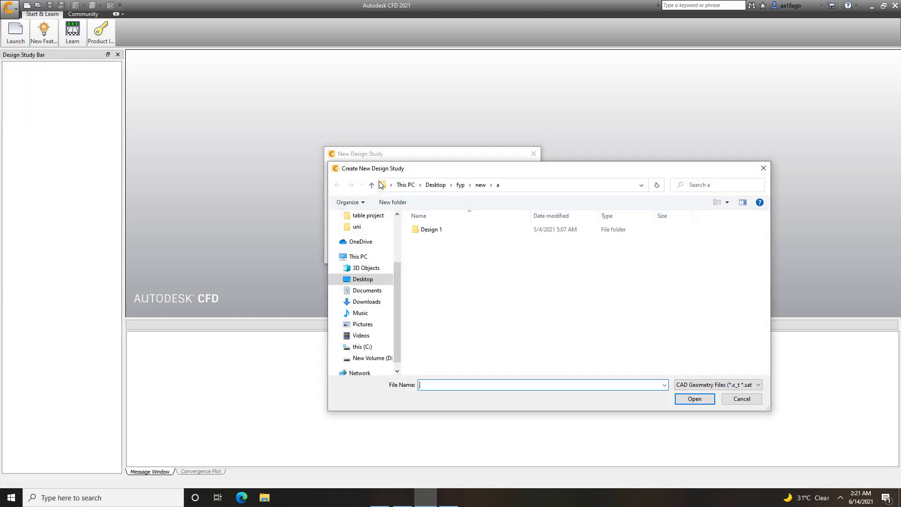
left_click_drag(468, 177, 431, 149)
scroll(347, 224, "up", 1)
scroll(347, 224, "up", 1)
left_click(334, 219)
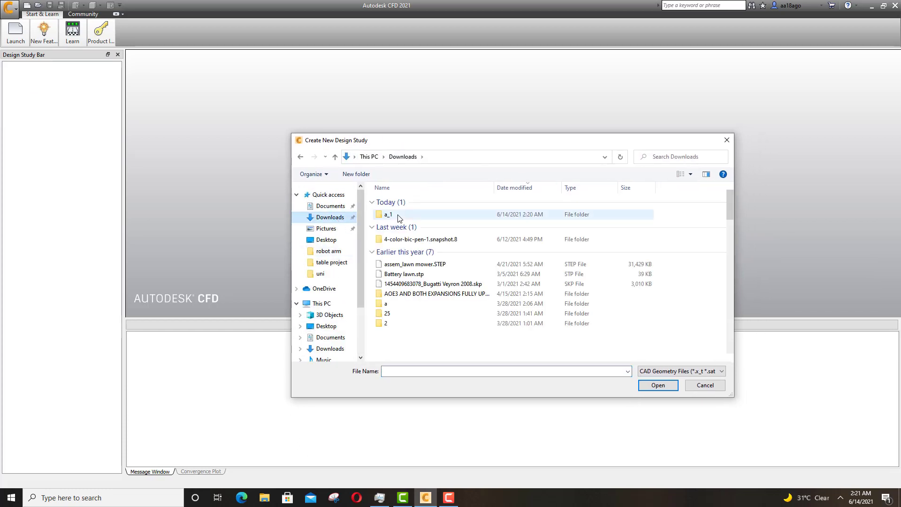
left_click(400, 215)
left_click(659, 387)
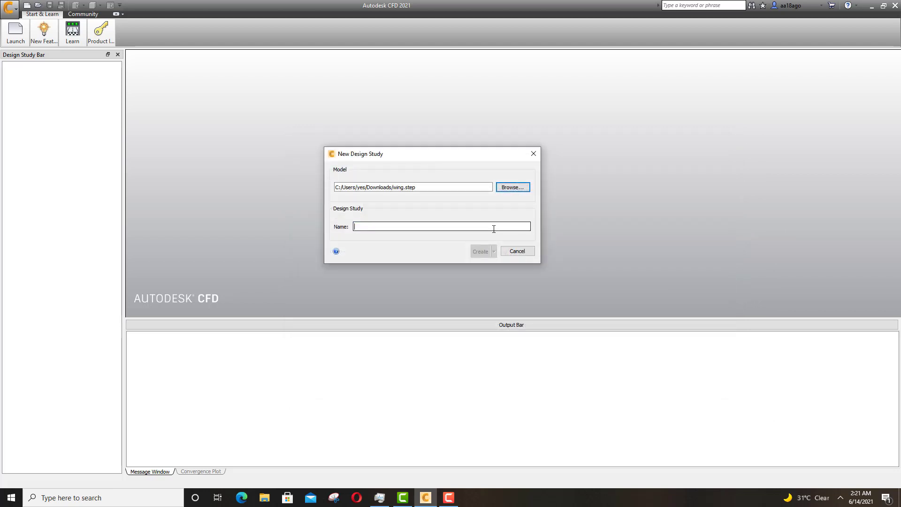
- Name the design study wing test and create it
left_click(494, 229)
type("wing ")
type("anal")
left_click(484, 251)
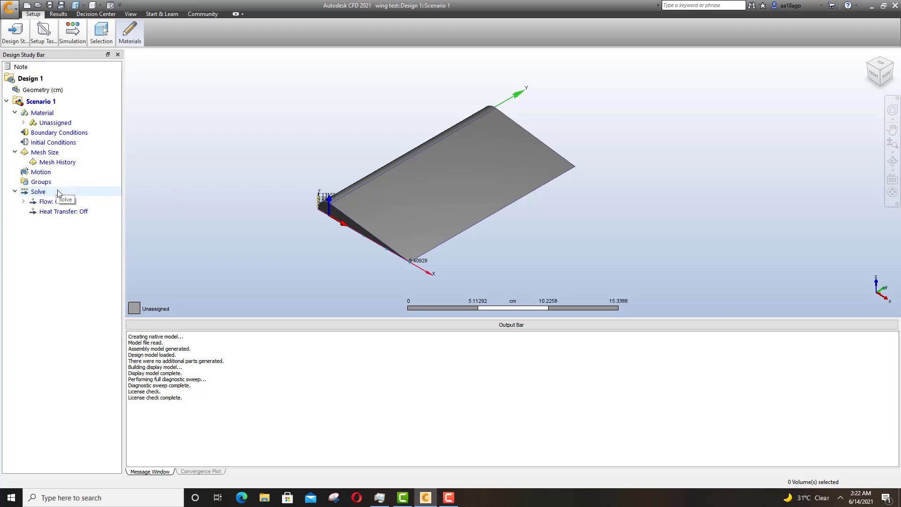
- Examine the imported wing model from several angles and distances
mouse_move(885, 74)
left_mouse_down()
mouse_move(896, 76)
mouse_move(893, 92)
mouse_move(885, 74)
left_mouse_up()
scroll(598, 137, "down", 2)
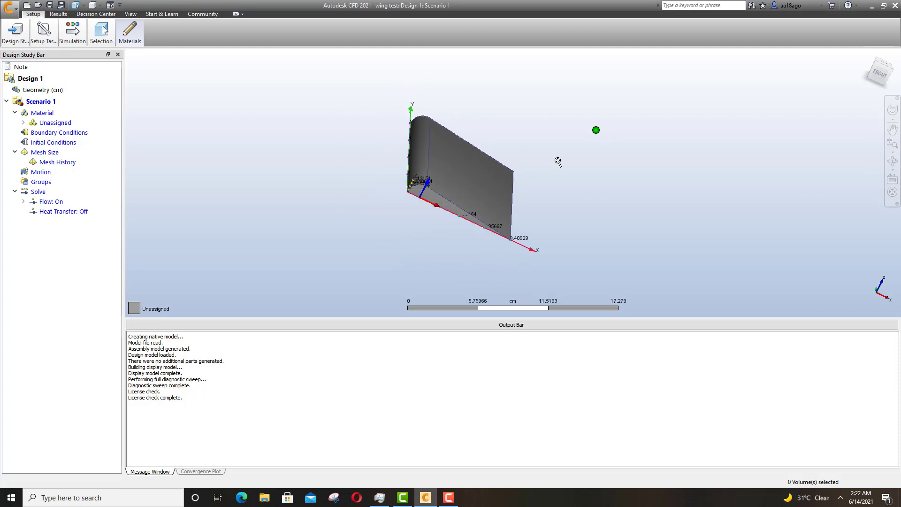
scroll(557, 161, "down", 2)
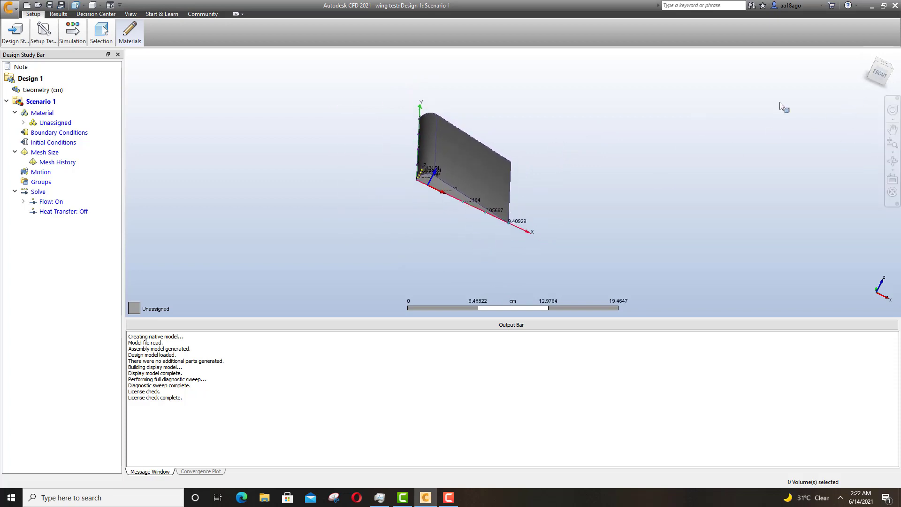
scroll(448, 162, "up", 2)
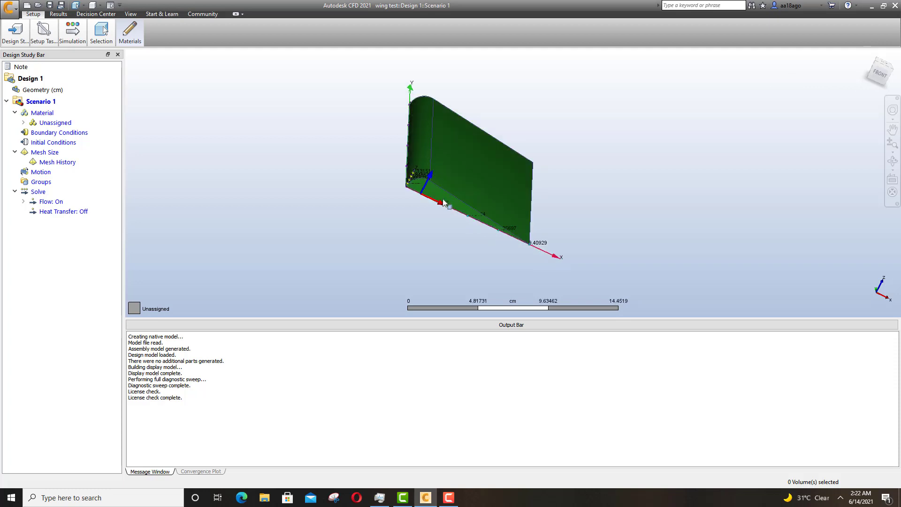
scroll(450, 200, "down", 2)
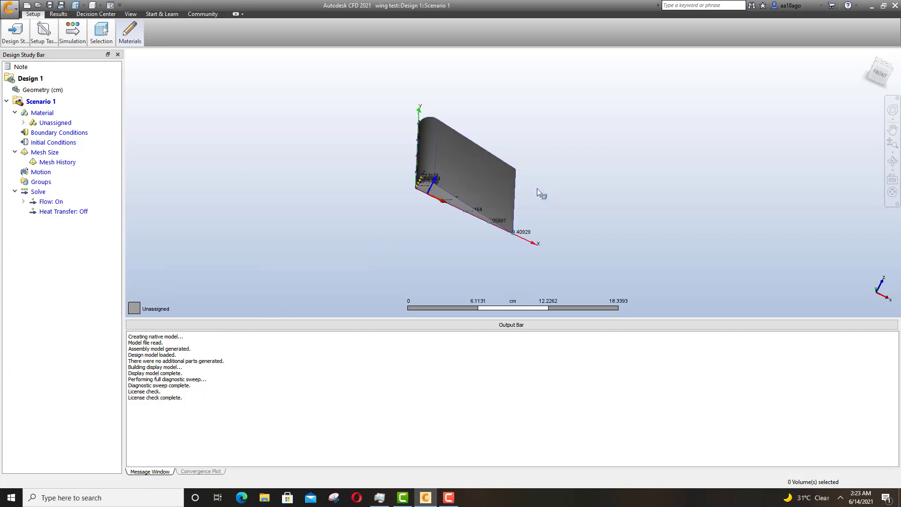
middle_click_drag(557, 191, 496, 193)
middle_click_drag(348, 177, 381, 178)
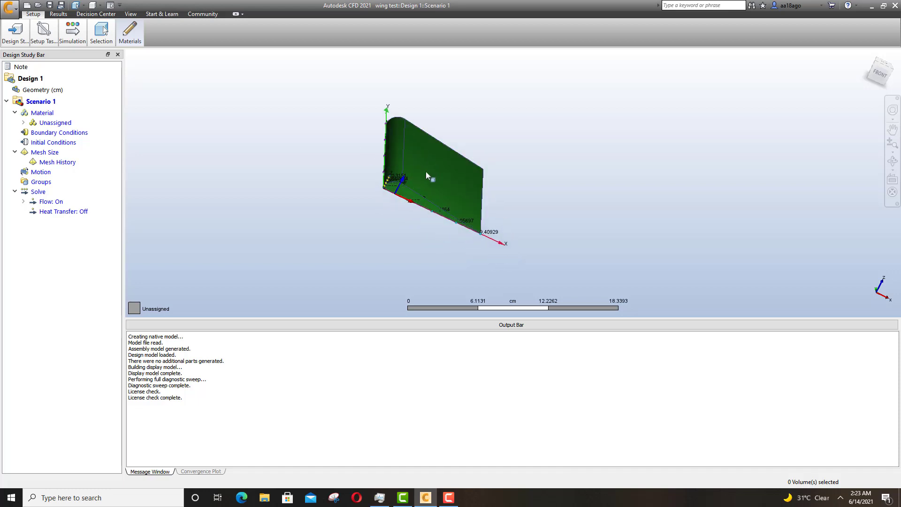
scroll(426, 173, "up", 2)
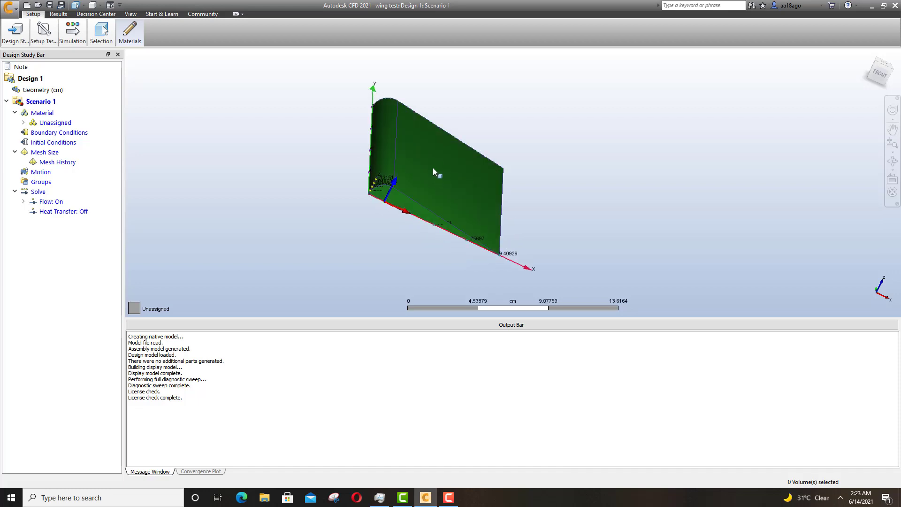
scroll(422, 195, "down", 1)
mouse_move(877, 71)
left_mouse_down()
mouse_move(830, 75)
mouse_move(891, 72)
mouse_move(874, 78)
mouse_move(898, 66)
mouse_move(890, 74)
left_mouse_up()
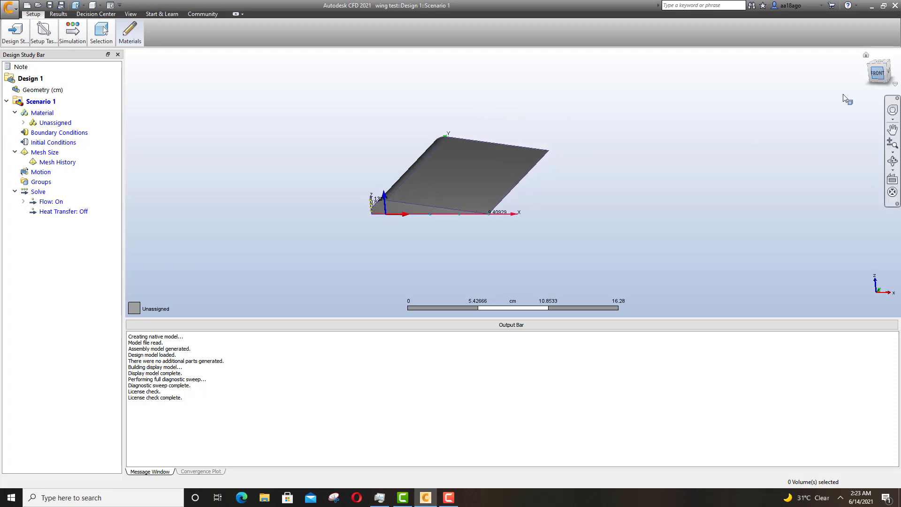
scroll(519, 206, "up", 1)
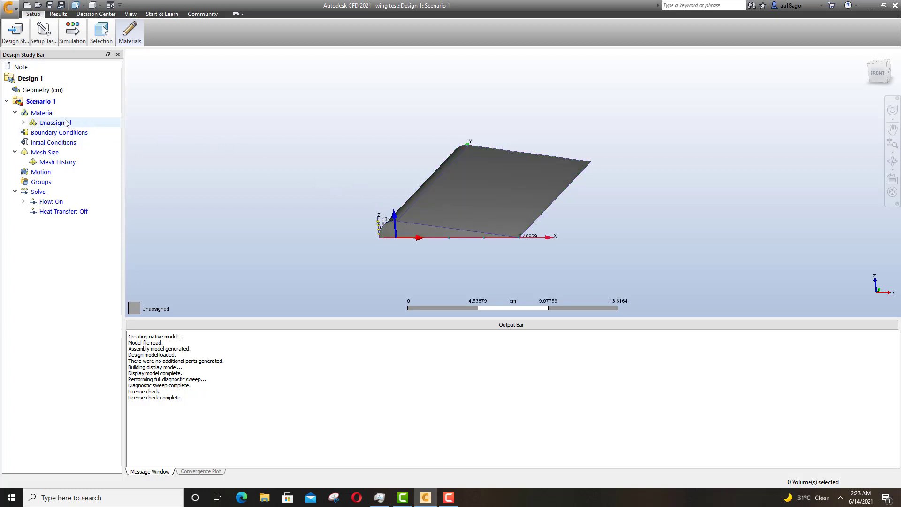
- Open the material settings for the unassigned Part1.Body1 and review the properties of Air in the Material Editor
mouse_move(56, 116)
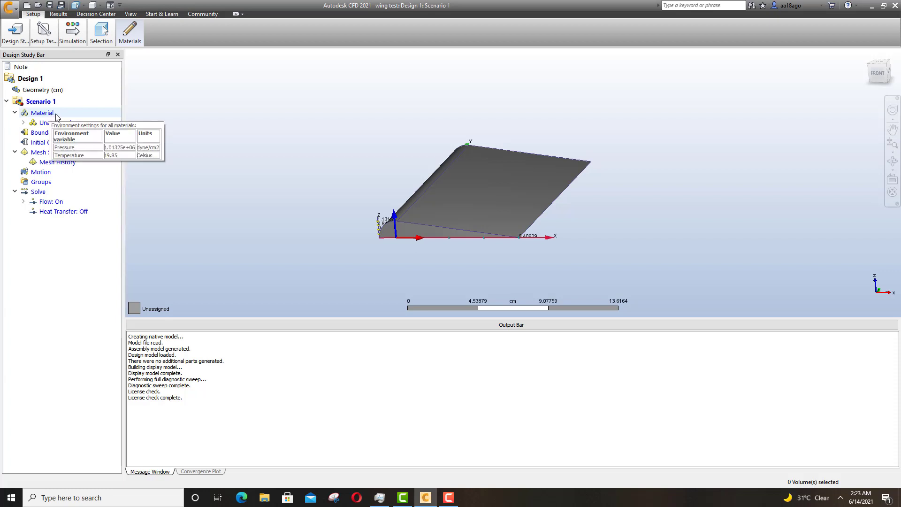
left_click(47, 113)
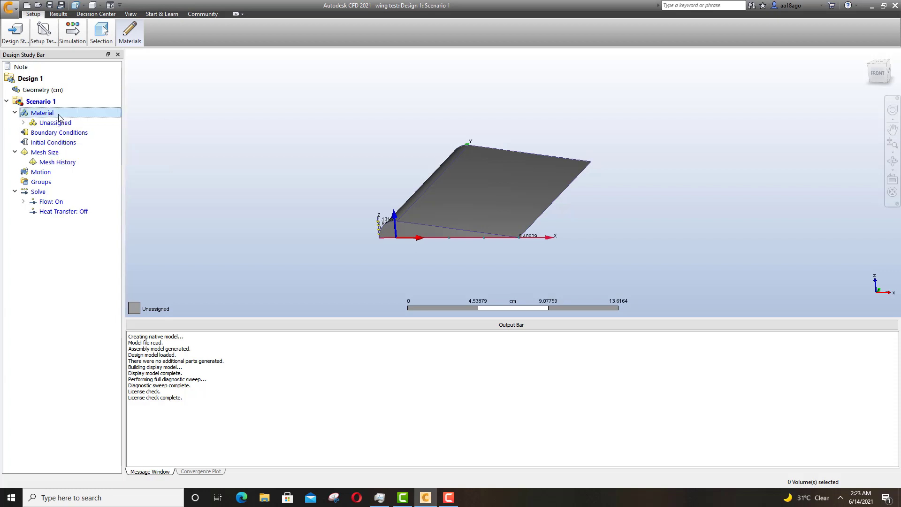
left_click(24, 122)
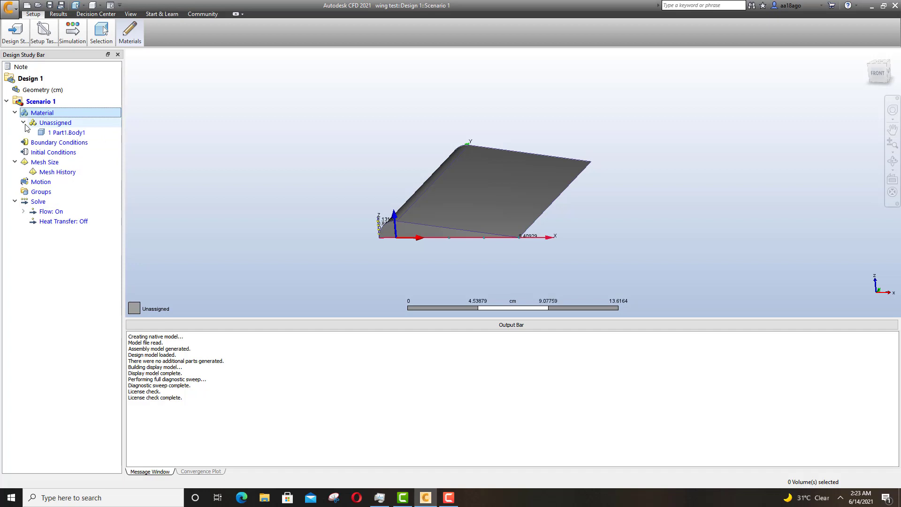
left_click(65, 133)
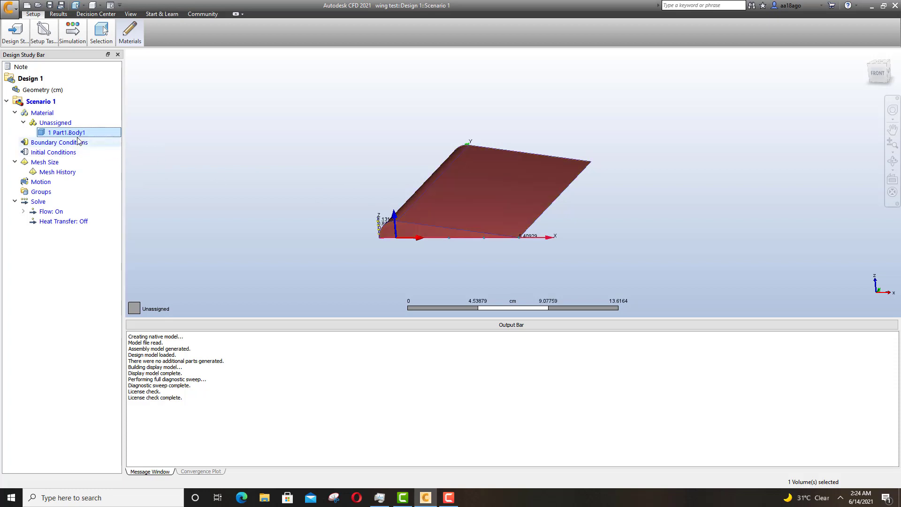
right_click(47, 135)
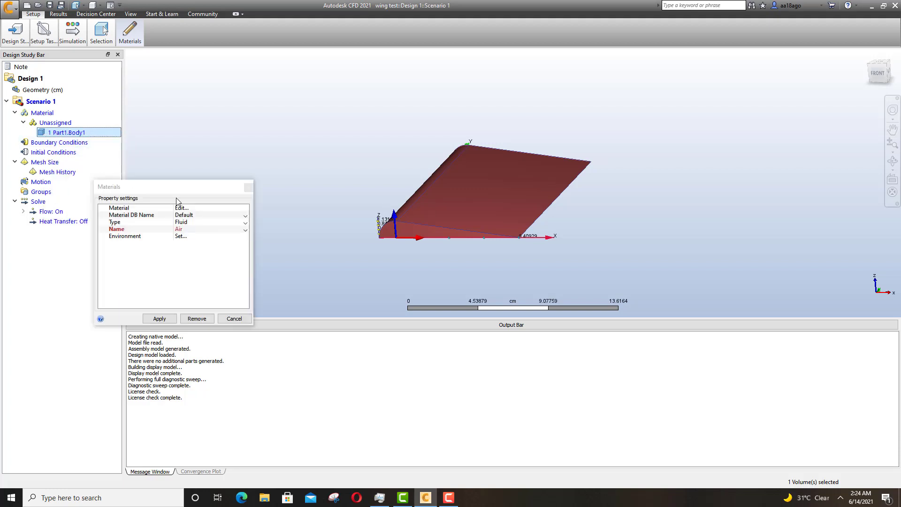
left_click_drag(186, 187, 219, 172)
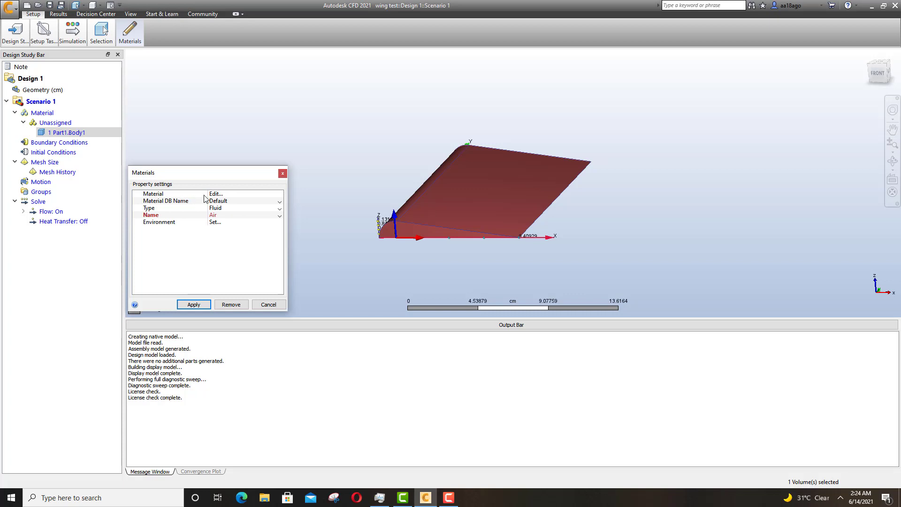
left_click(229, 194)
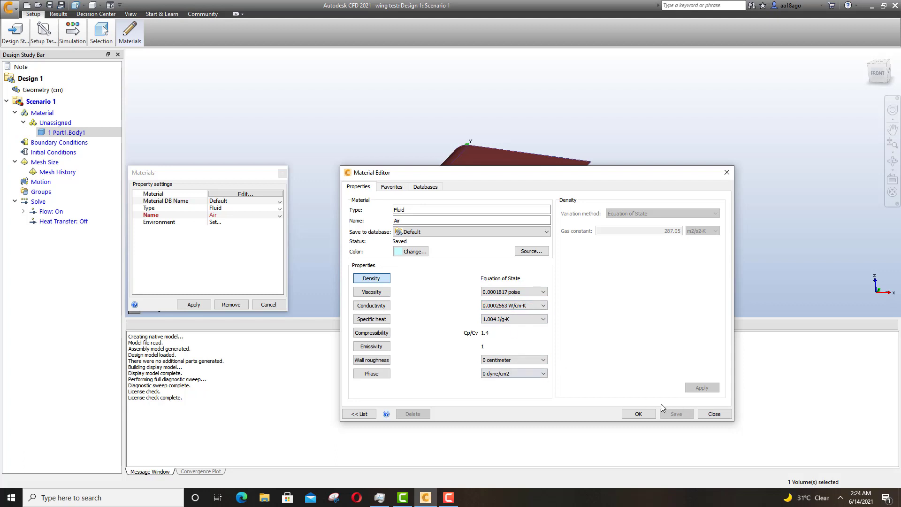
left_click(714, 414)
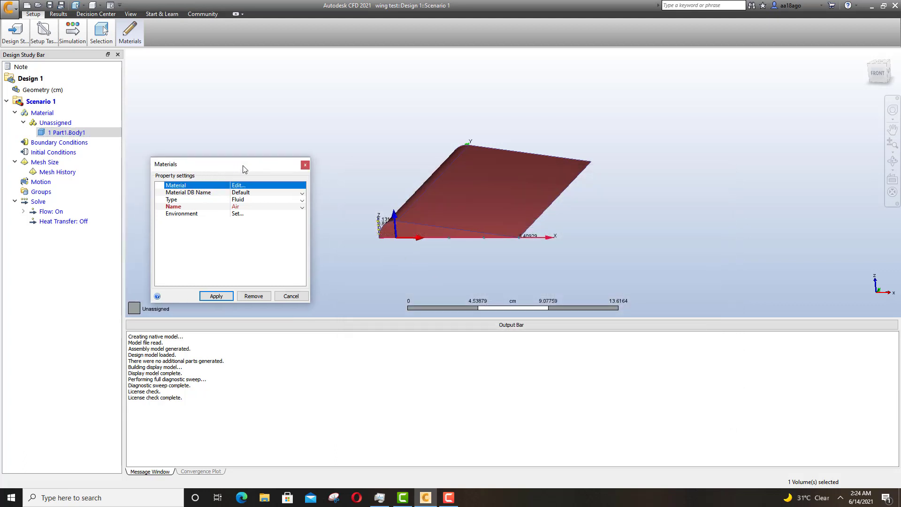
- Assign the solid material Aluminum to the wing body
left_click(251, 200)
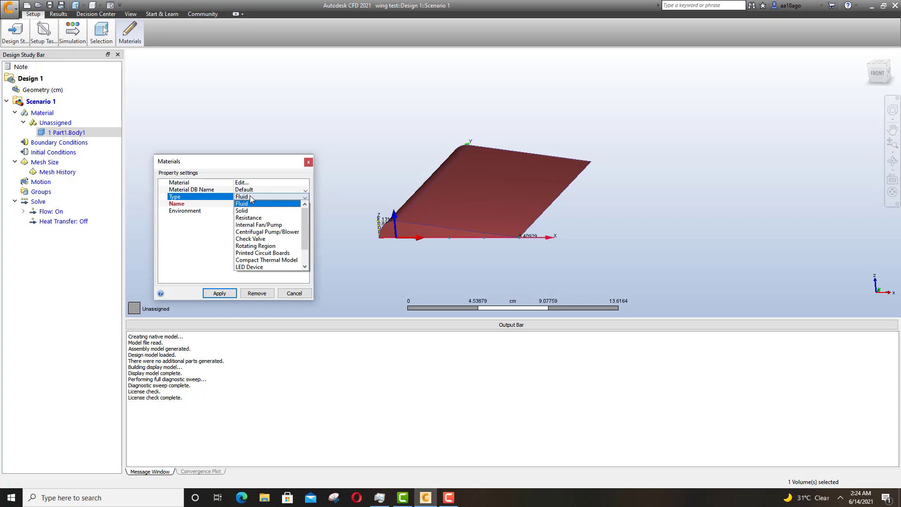
left_click(252, 209)
left_click(250, 205)
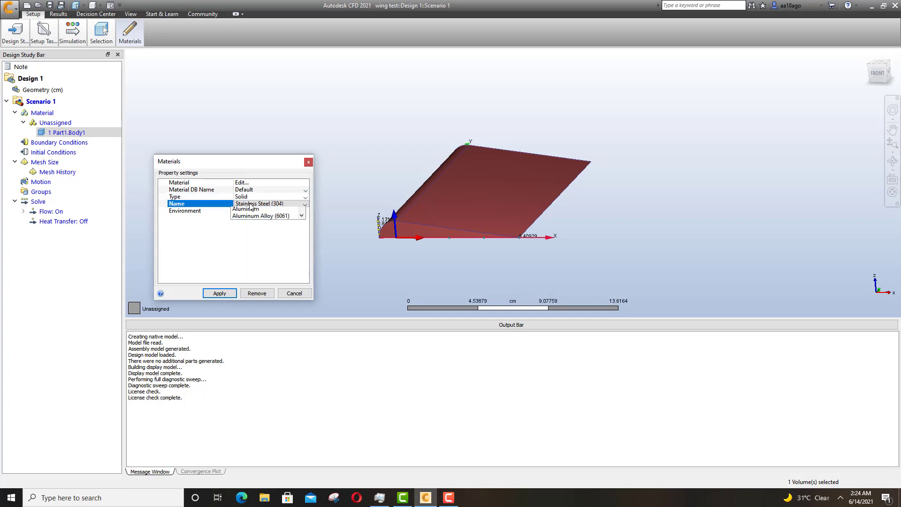
left_click(251, 217)
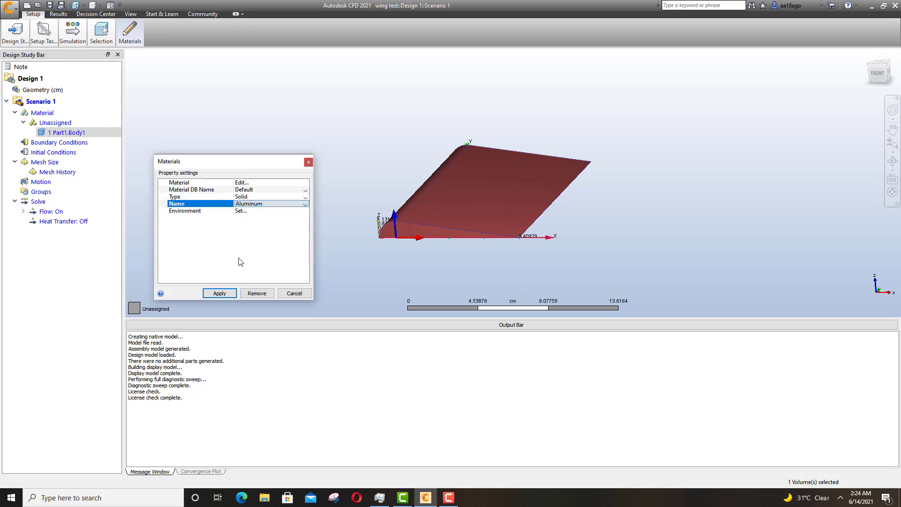
left_click(220, 294)
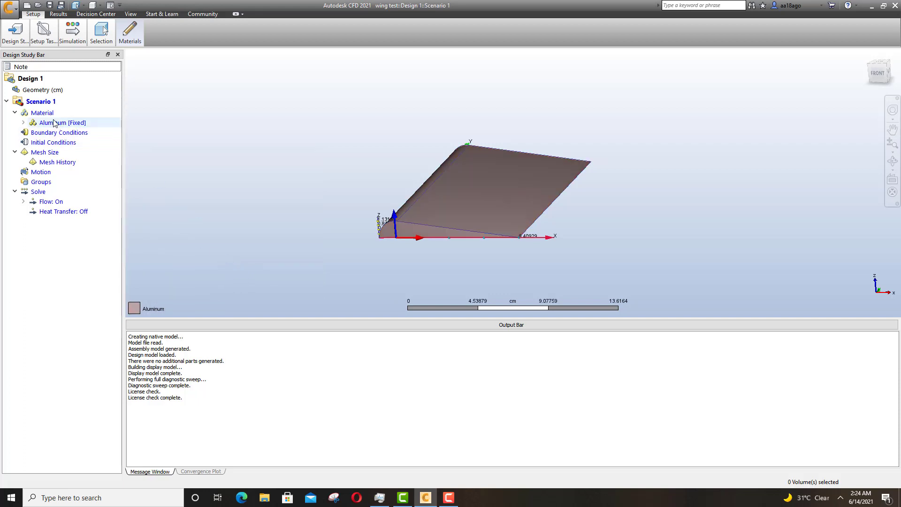
- Check the properties of the assigned Aluminum material and which body is listed under it
mouse_move(46, 125)
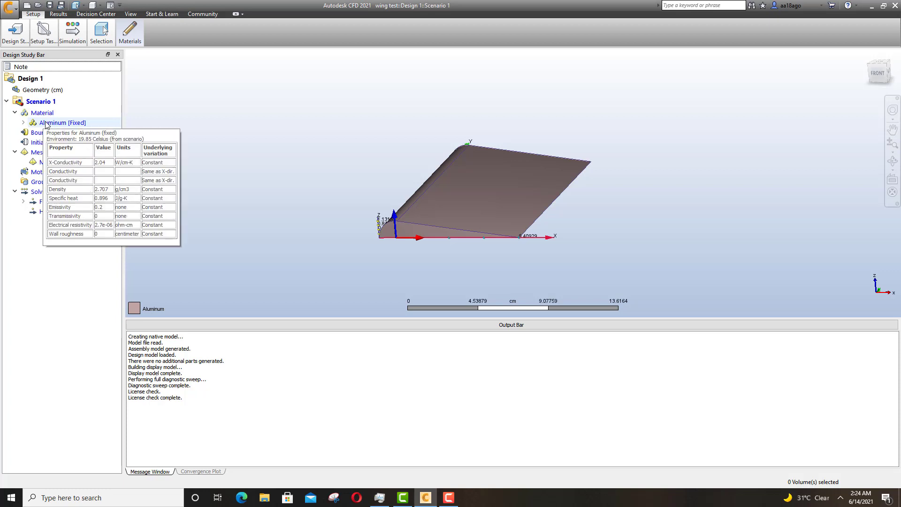
left_click(876, 74)
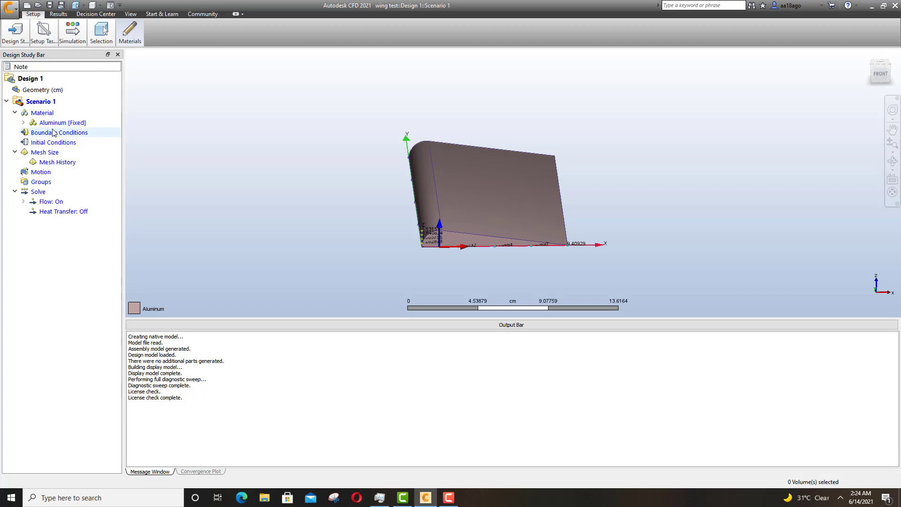
left_click(24, 123)
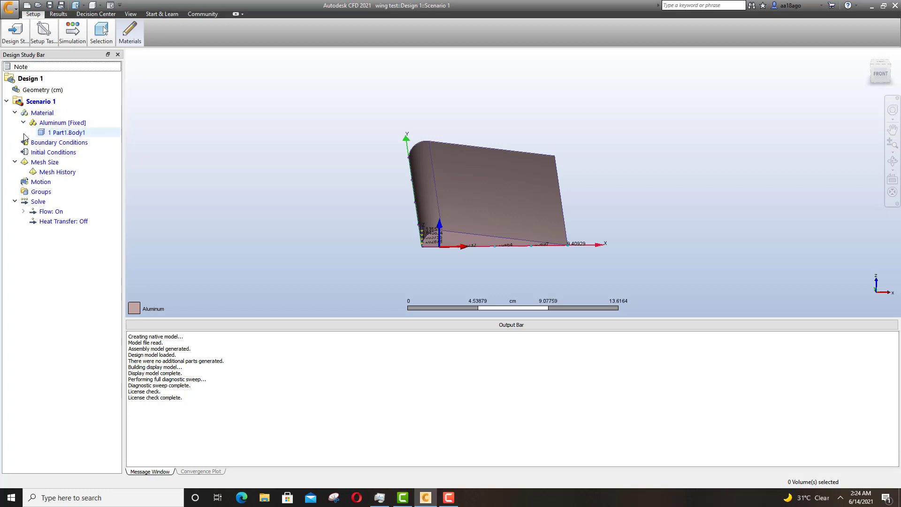
left_click(23, 123)
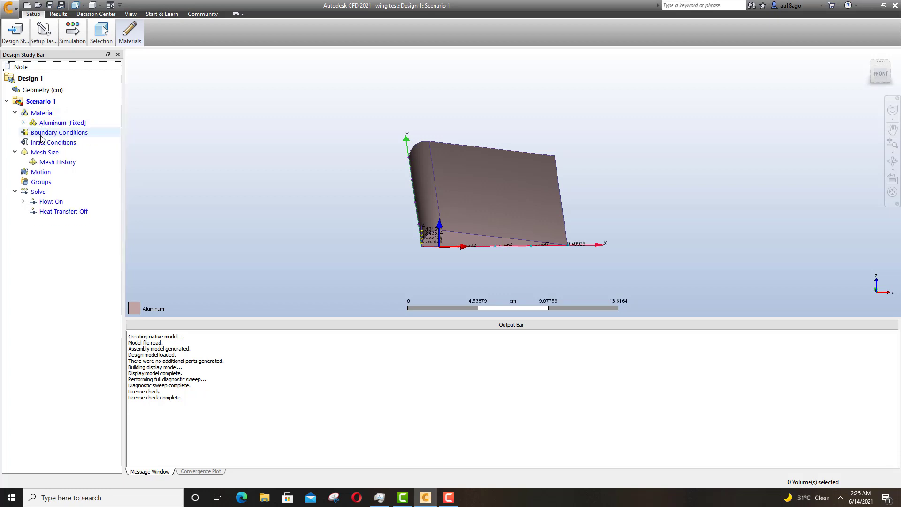
middle_click_drag(415, 181, 413, 163)
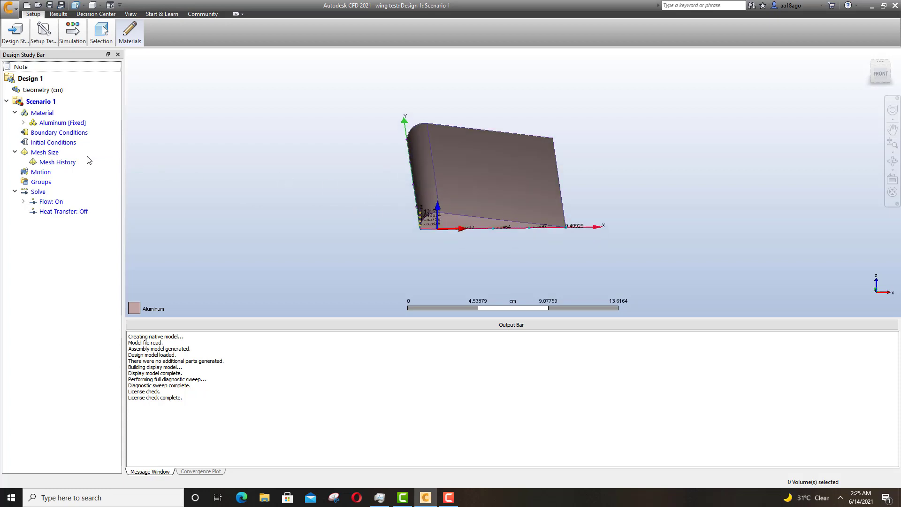
- Look through the Edge Merge, Small Object and Void Fill options of the Geometry Tools
left_click(66, 135)
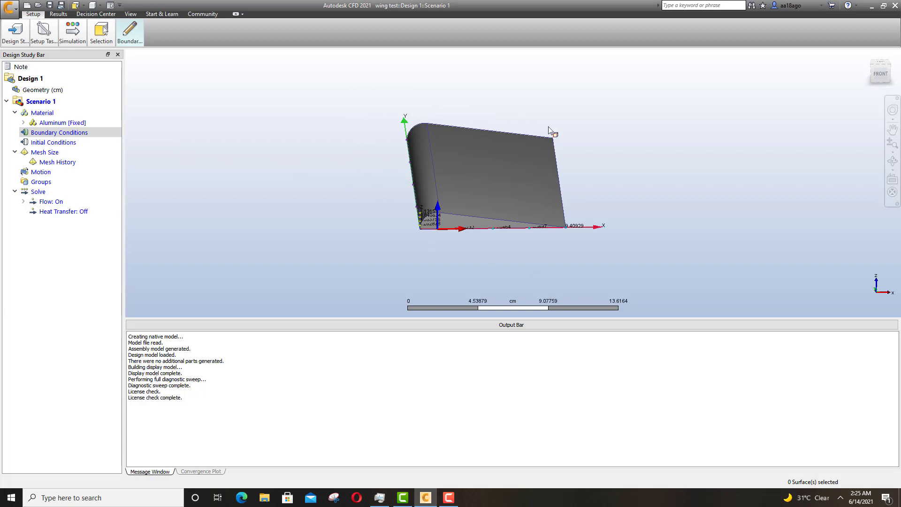
scroll(553, 233, "down", 4)
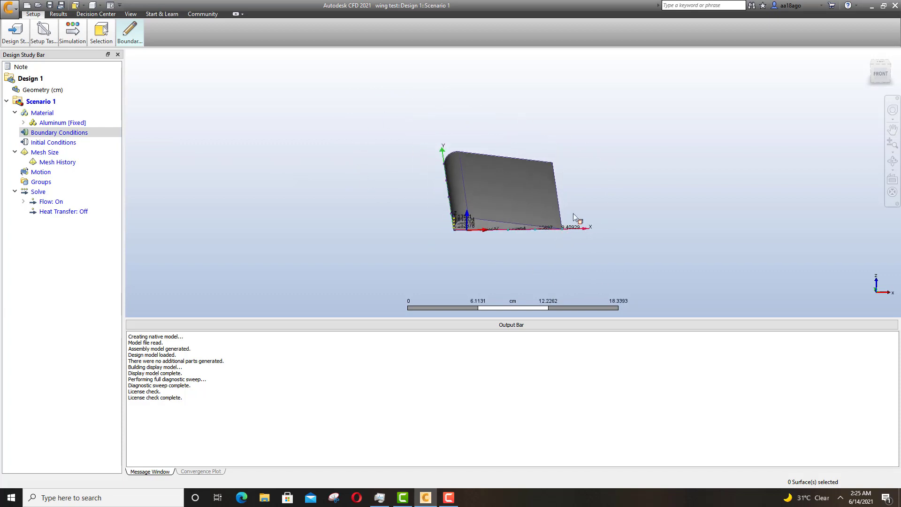
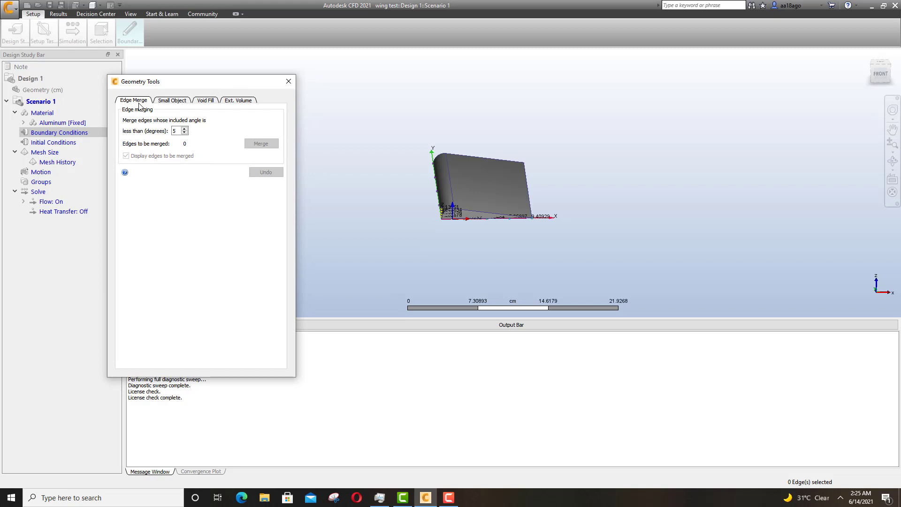
left_click(170, 102)
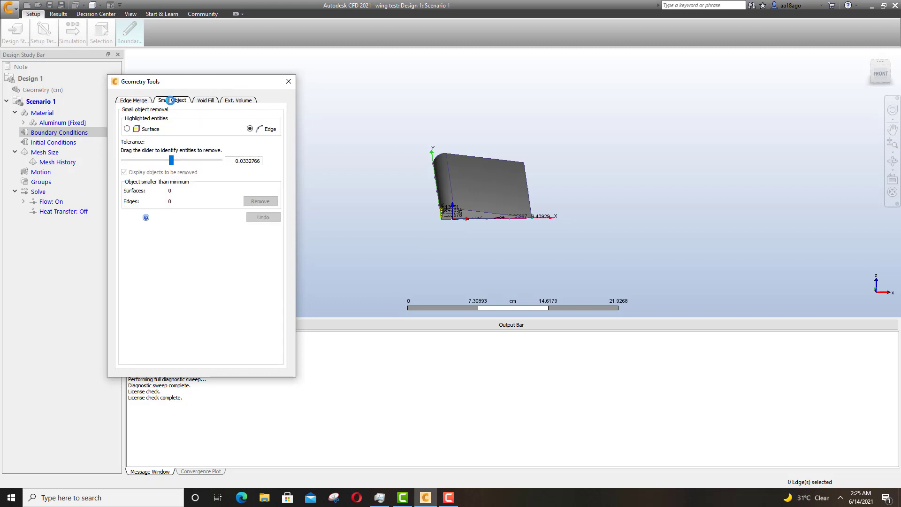
left_click(206, 102)
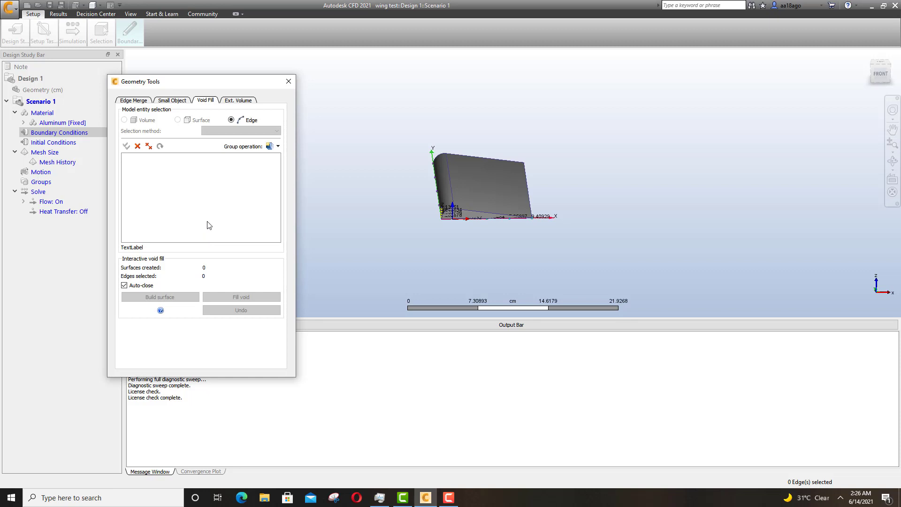
left_click_drag(230, 83, 209, 82)
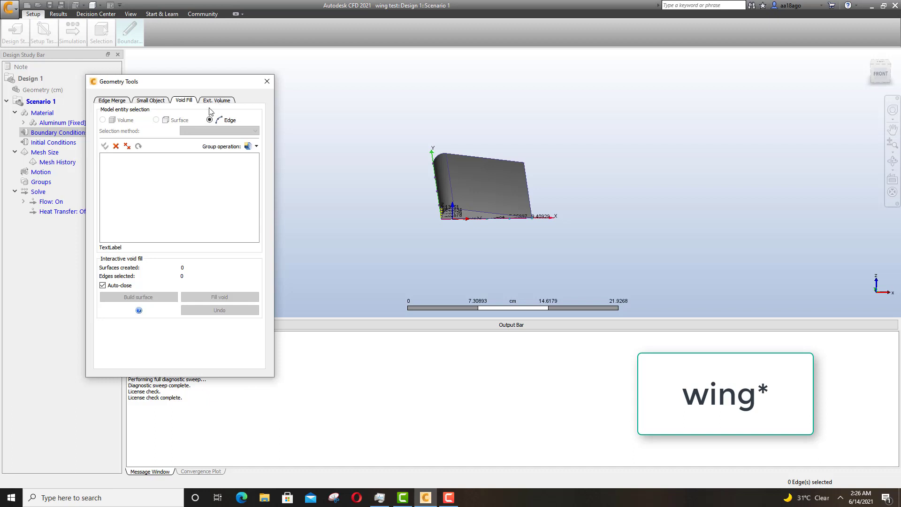
- Start an external volume around the wing and stretch it to about 21.7 cm X length and 4.7 cm Z length, extending upstream, upward and downstream
left_click(212, 102)
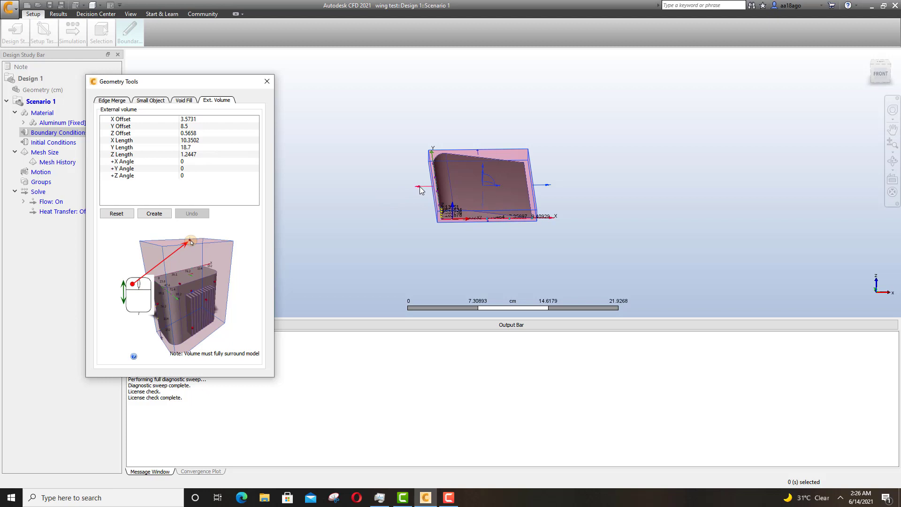
left_click_drag(221, 80, 210, 70)
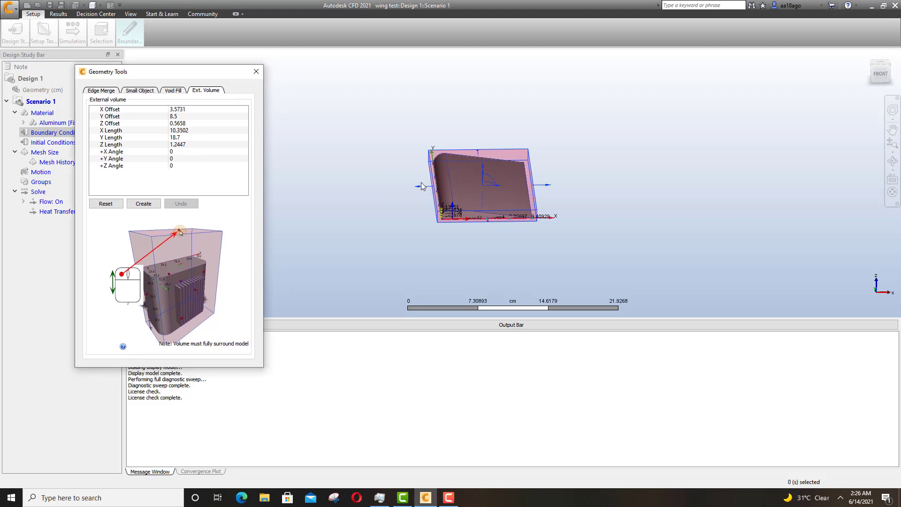
left_click_drag(421, 187, 368, 188)
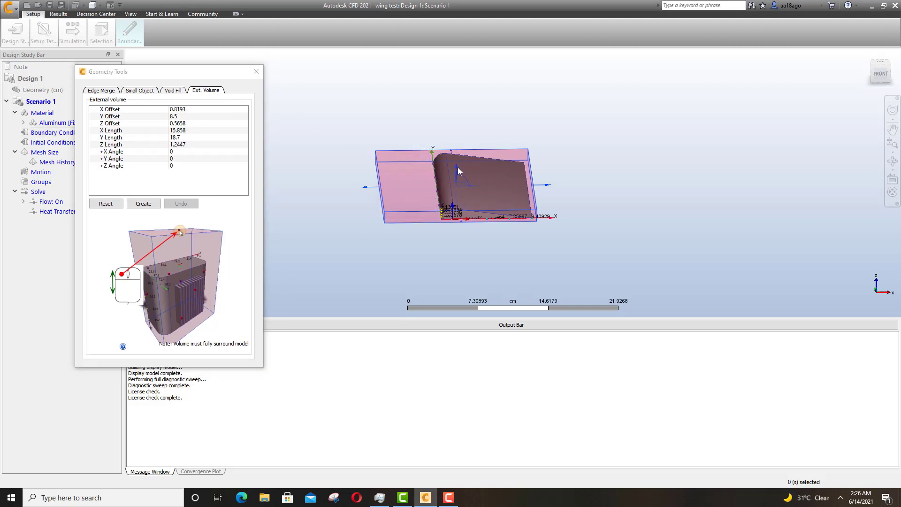
left_click_drag(458, 171, 483, 138)
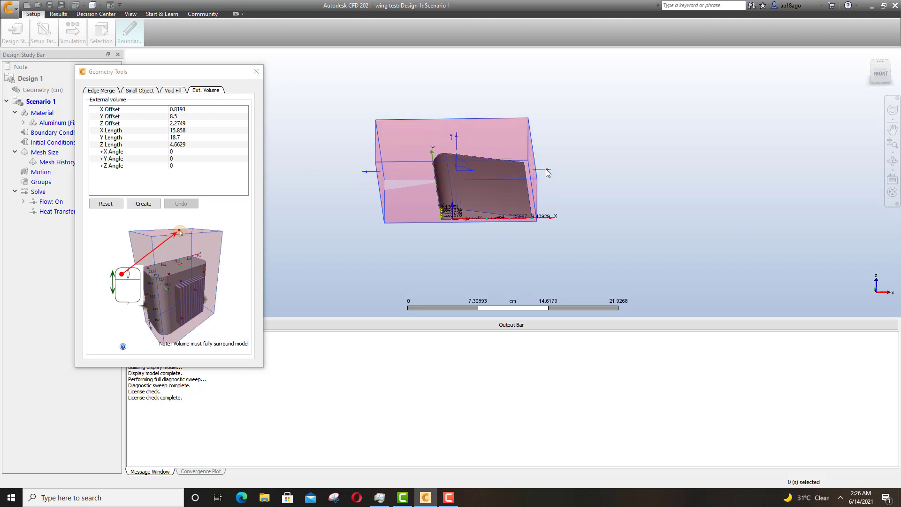
left_click_drag(602, 171, 603, 172)
- Extend the external volume downward below the wing to a Z length of about 7.7 cm
left_click_drag(881, 73, 897, 72)
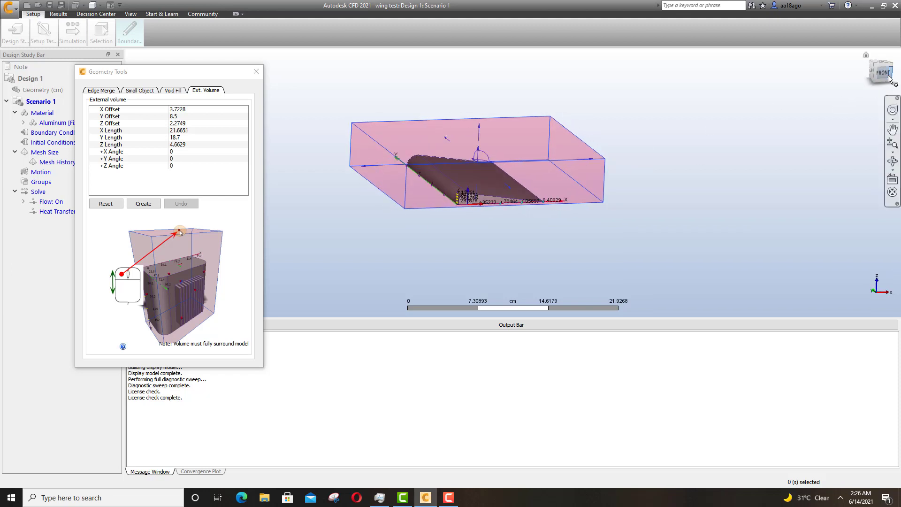
left_click(881, 67)
left_click_drag(477, 224, 477, 251)
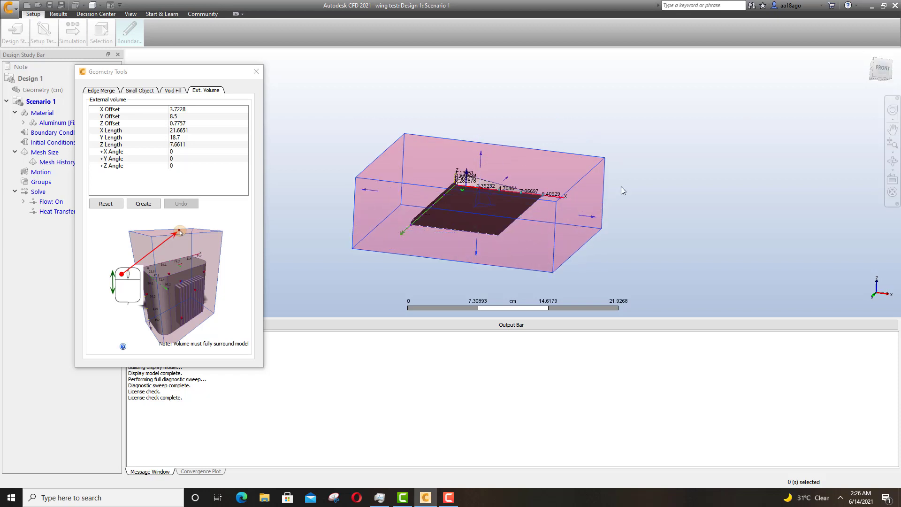
- Enlarge the external volume beyond both wing ends to about 28 cm Y length, and lengthen it to about 26.6 cm X length
left_click(880, 70)
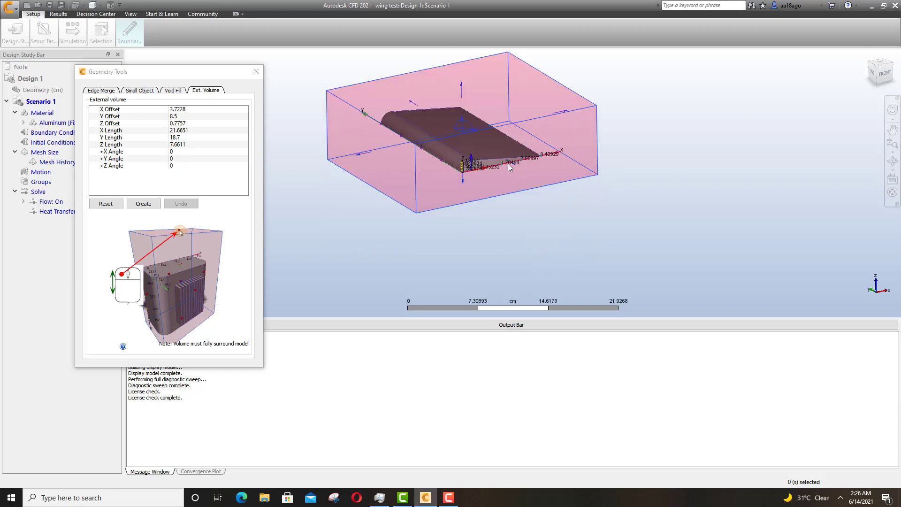
left_click_drag(515, 166, 544, 184)
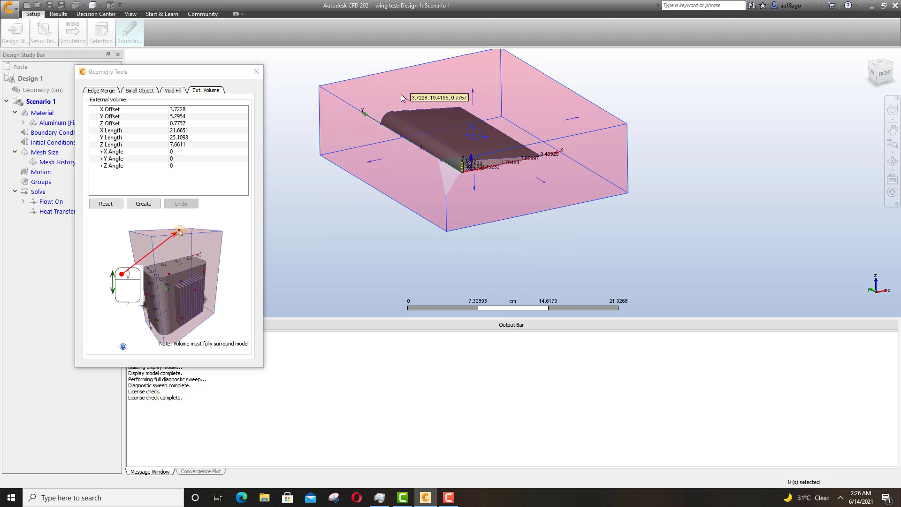
left_click_drag(412, 103, 401, 95)
left_click_drag(369, 157, 347, 164)
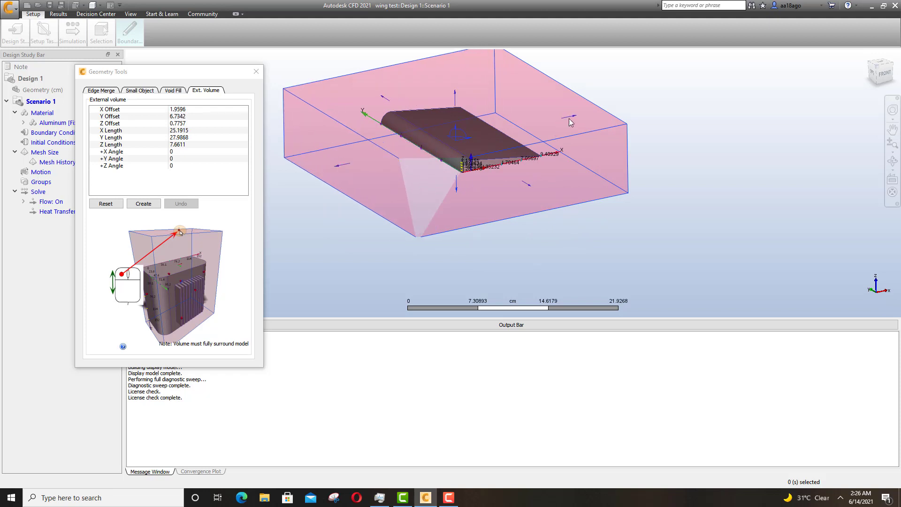
left_click_drag(573, 119, 587, 114)
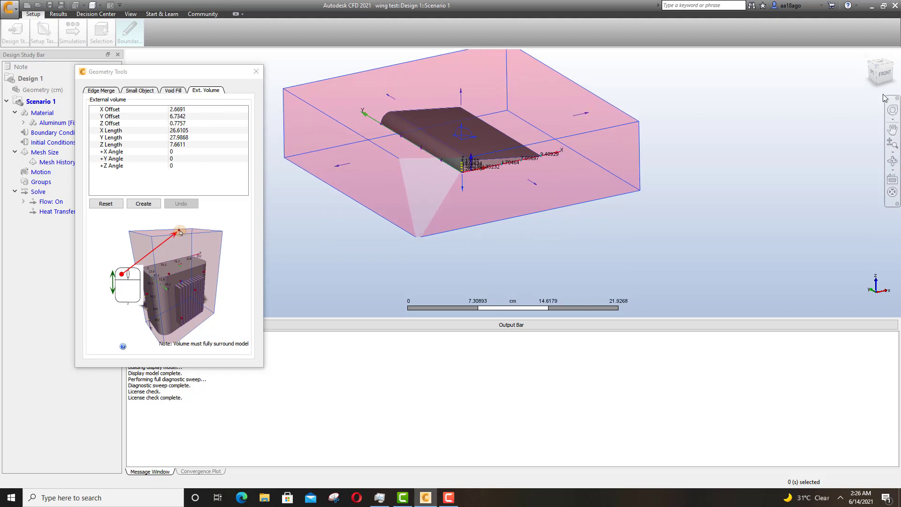
- Inspect the external volume's fit around the wing, create it, and close the Geometry Tools
mouse_move(866, 76)
left_mouse_down()
mouse_move(871, 87)
mouse_move(877, 79)
left_mouse_up()
middle_click_drag(703, 169, 555, 139)
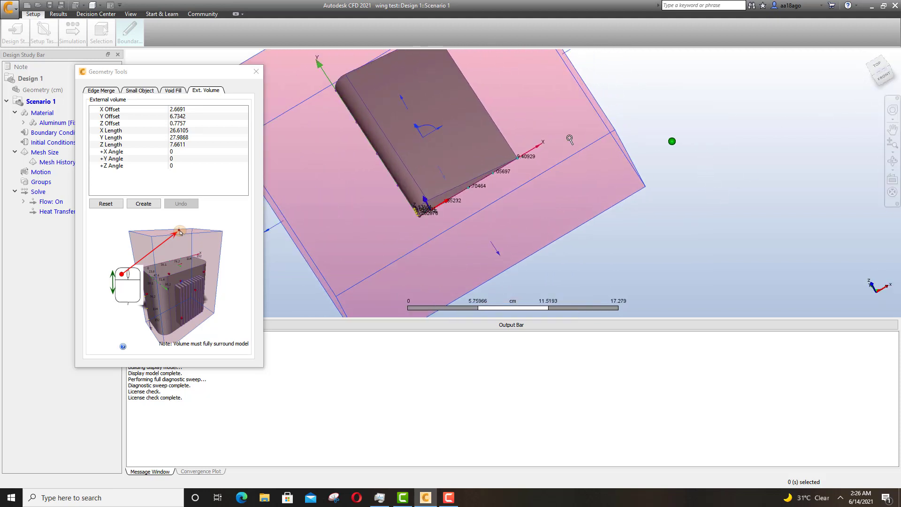
scroll(555, 139, "down", 2)
left_click(877, 73)
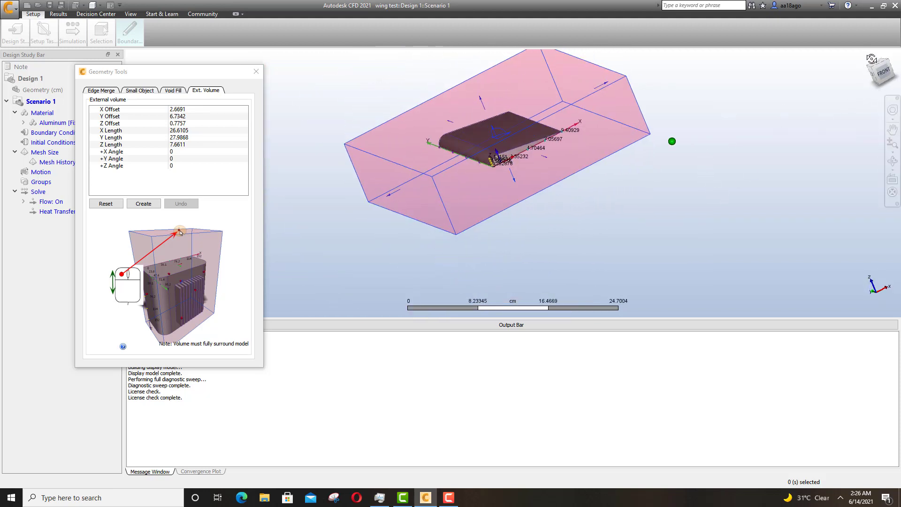
left_click(146, 206)
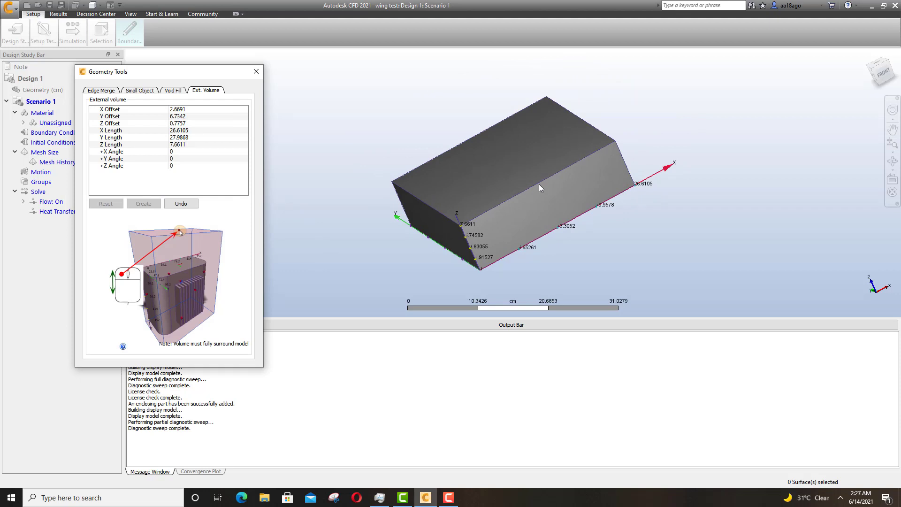
left_click(255, 73)
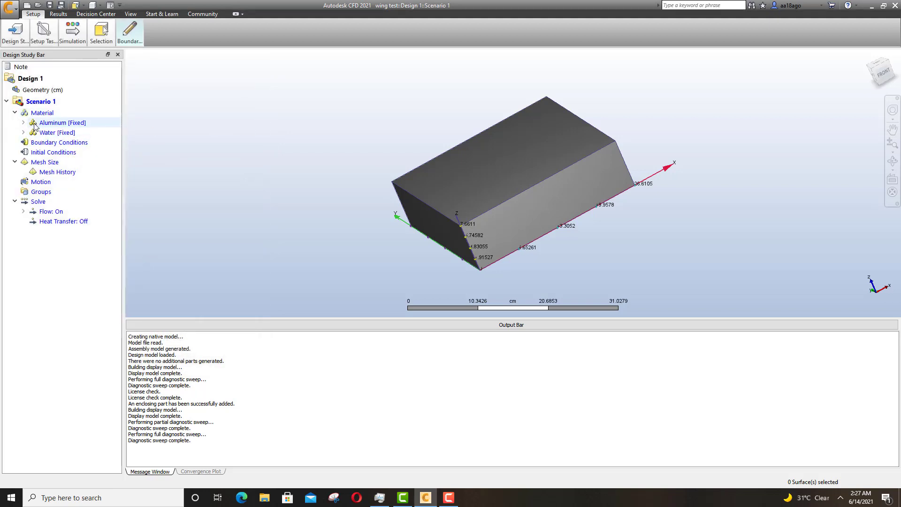
- Check which bodies are assigned to Water and Aluminum by expanding both materials and selecting each listed body
left_click(42, 135)
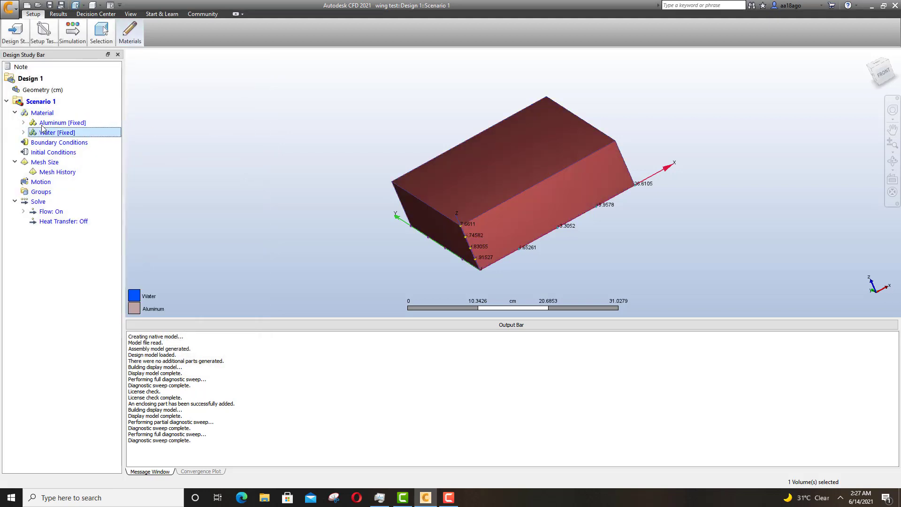
left_click(42, 133)
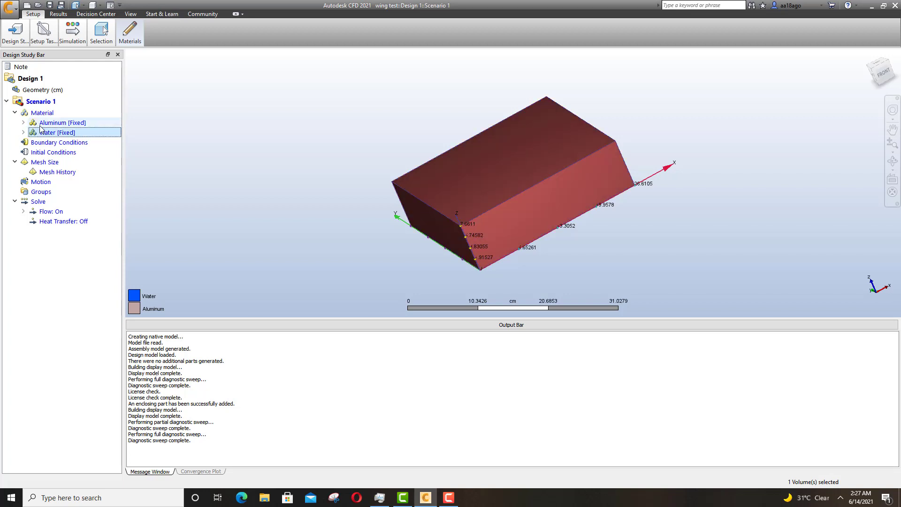
mouse_move(40, 128)
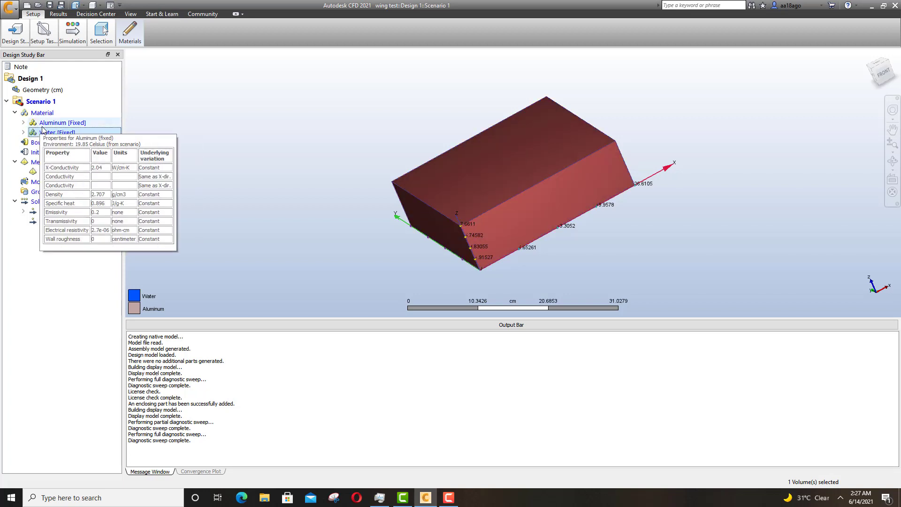
left_click(24, 133)
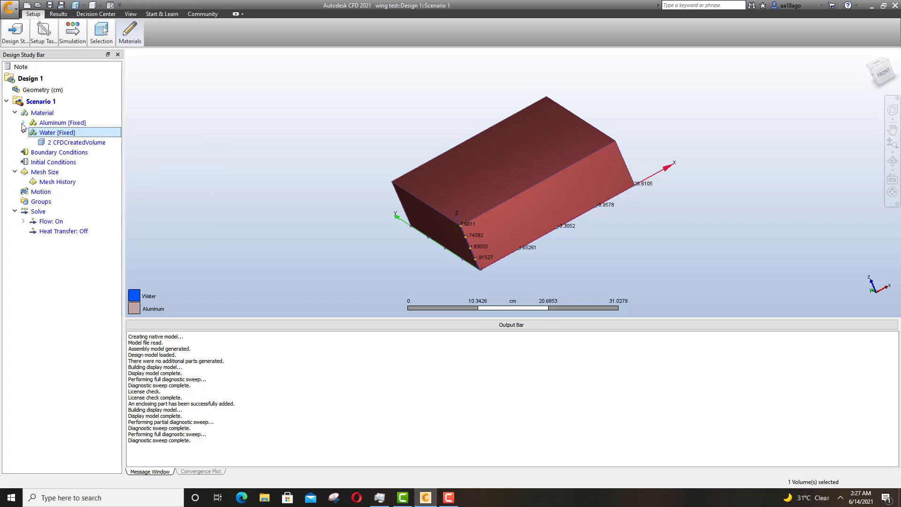
left_click(24, 123)
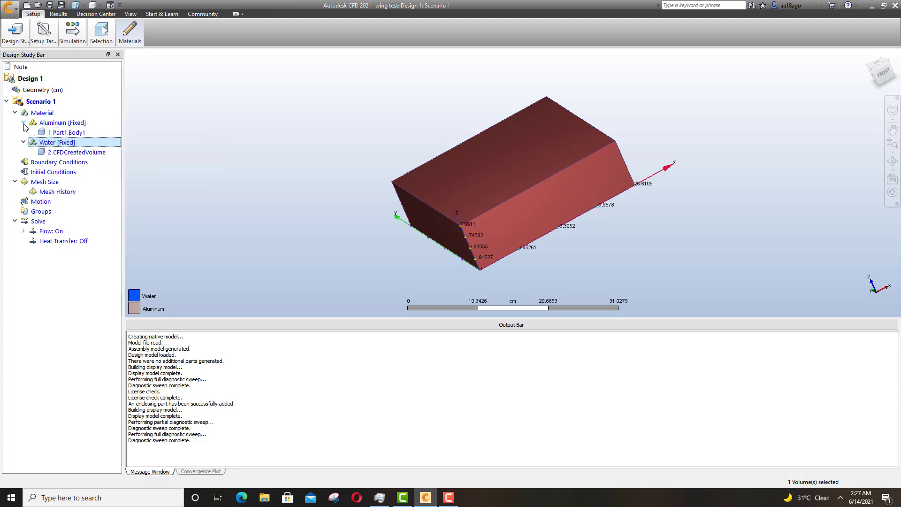
left_click(56, 134)
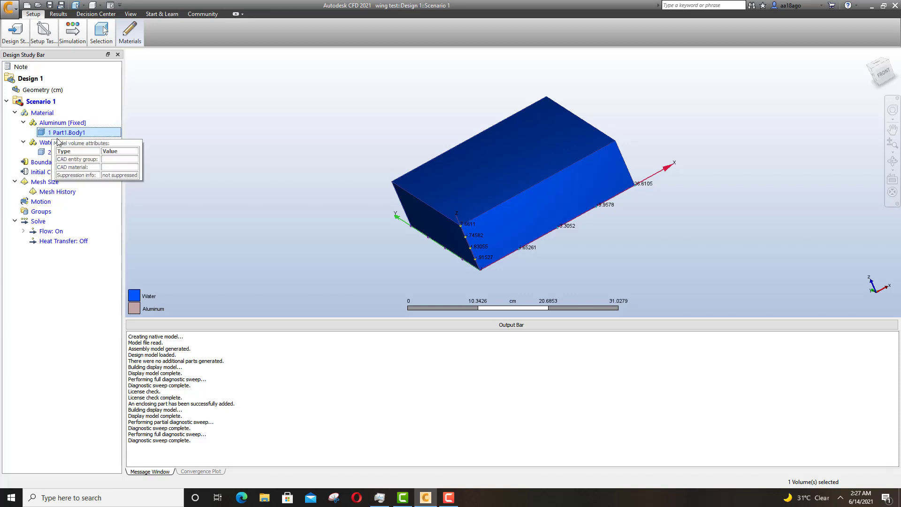
left_click(56, 153)
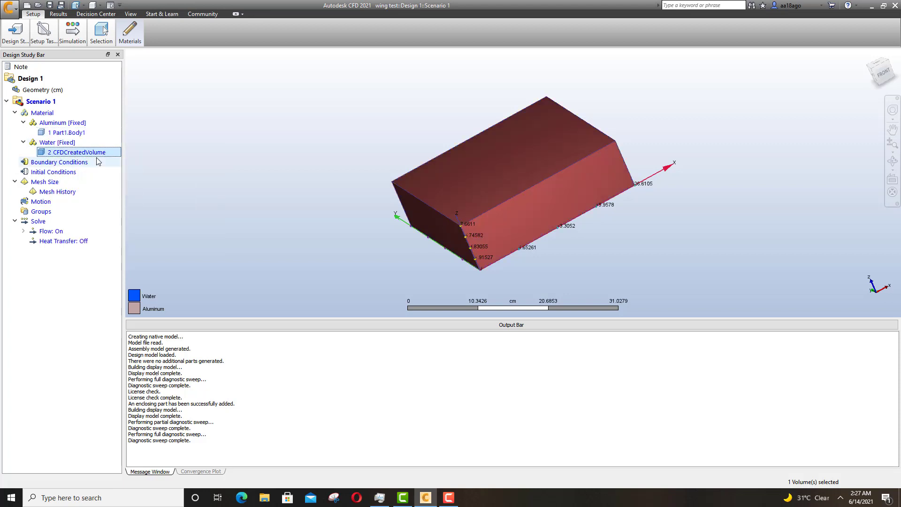
- Edit the material of CFDCreatedVolume and apply type Fluid with the material Water
mouse_move(92, 157)
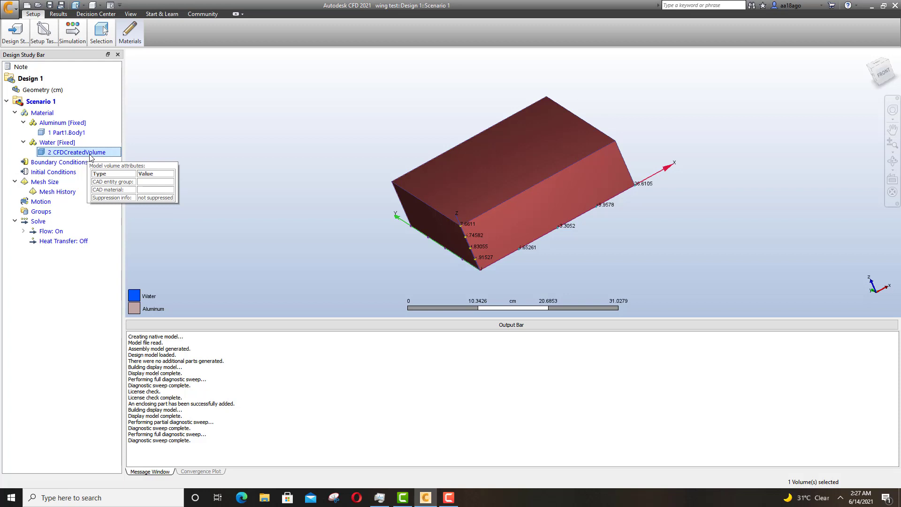
right_click(77, 155)
left_click(82, 159)
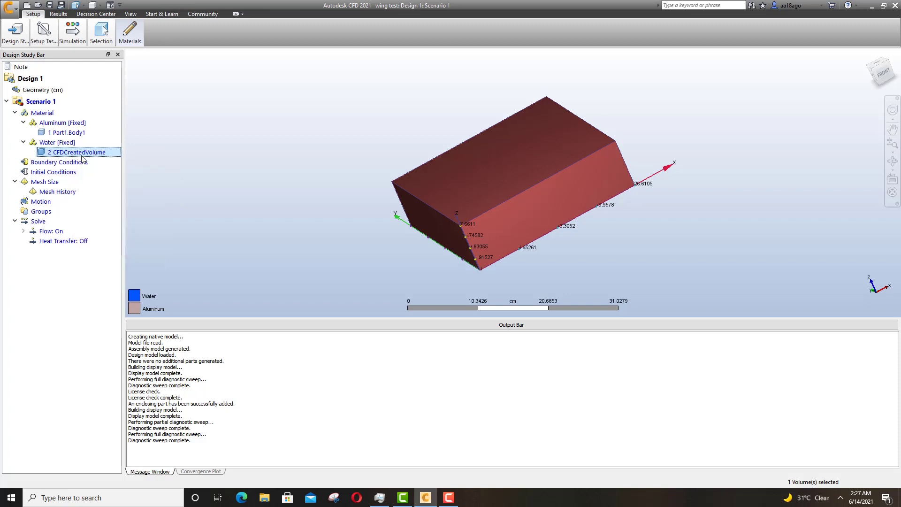
left_click(215, 241)
left_click(214, 241)
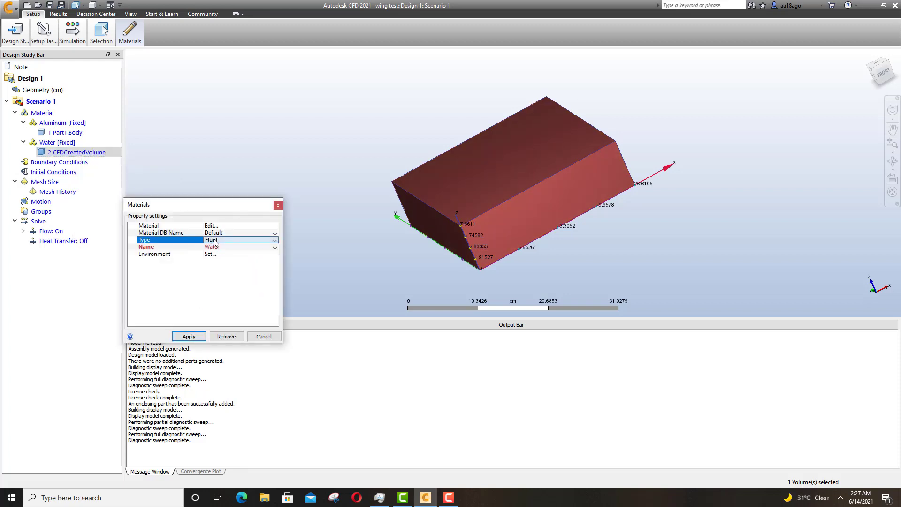
left_click_drag(203, 201, 214, 138)
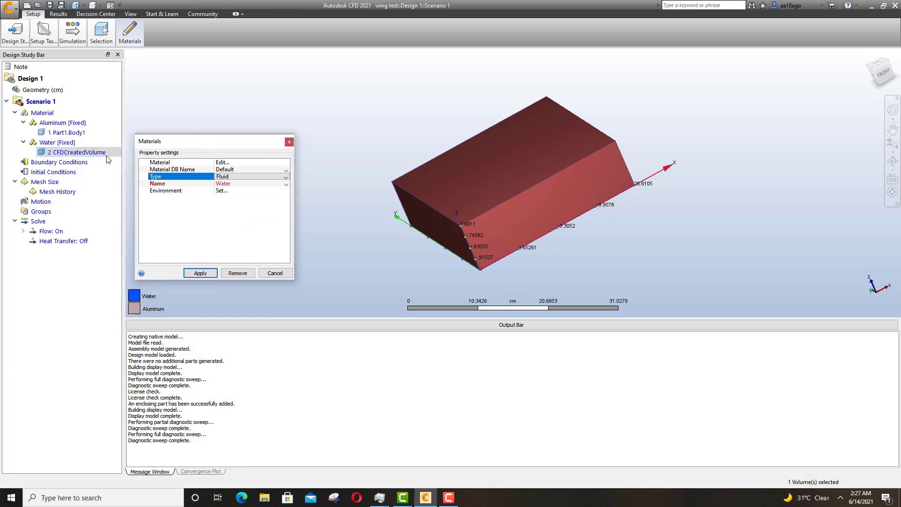
left_click(228, 177)
left_click(228, 182)
left_click_drag(231, 140, 229, 122)
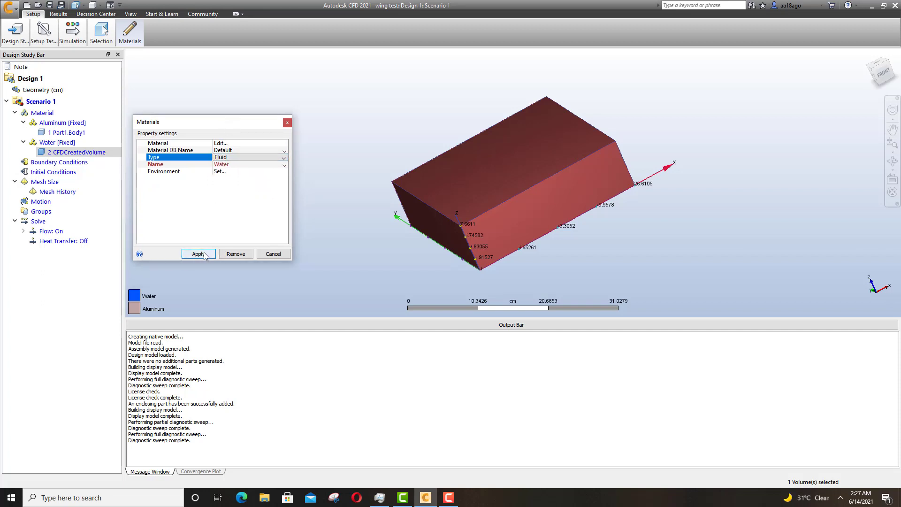
left_click(198, 254)
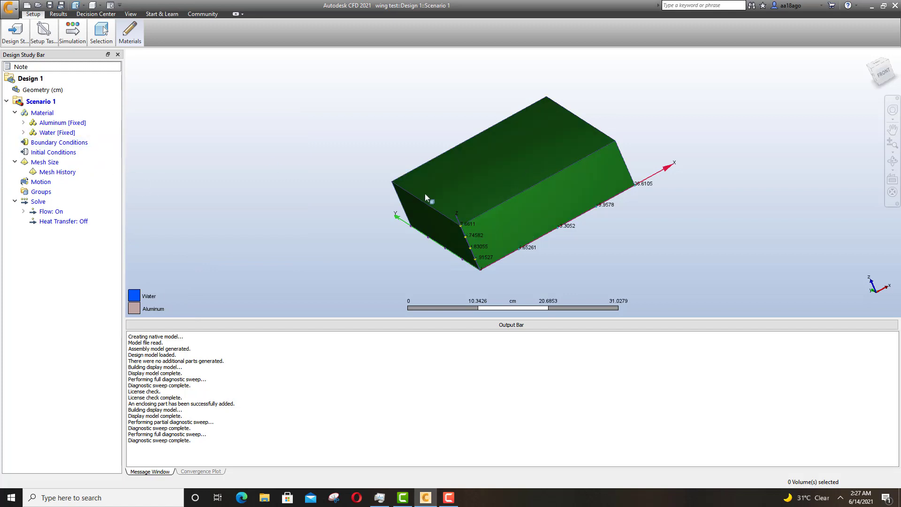
- Display the Water volume as an outline to reveal the wing inside it
left_click(46, 133)
right_click(46, 135)
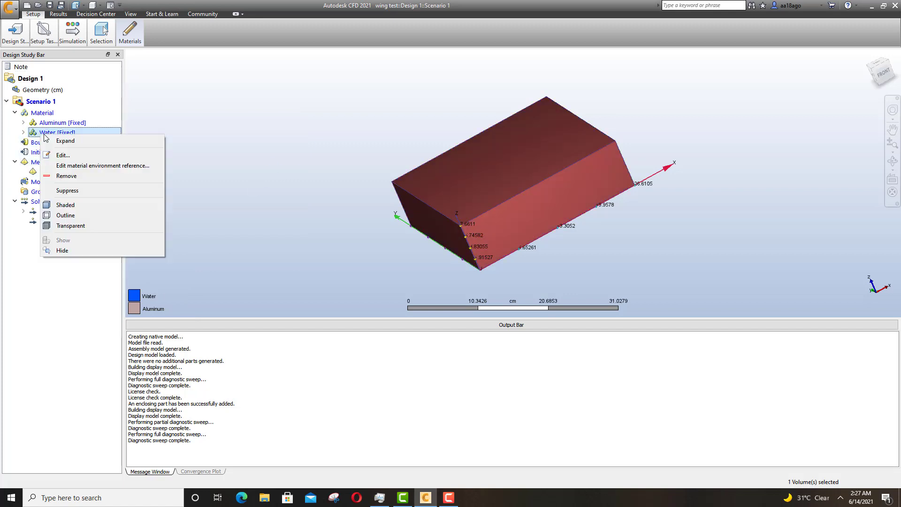
left_click(73, 216)
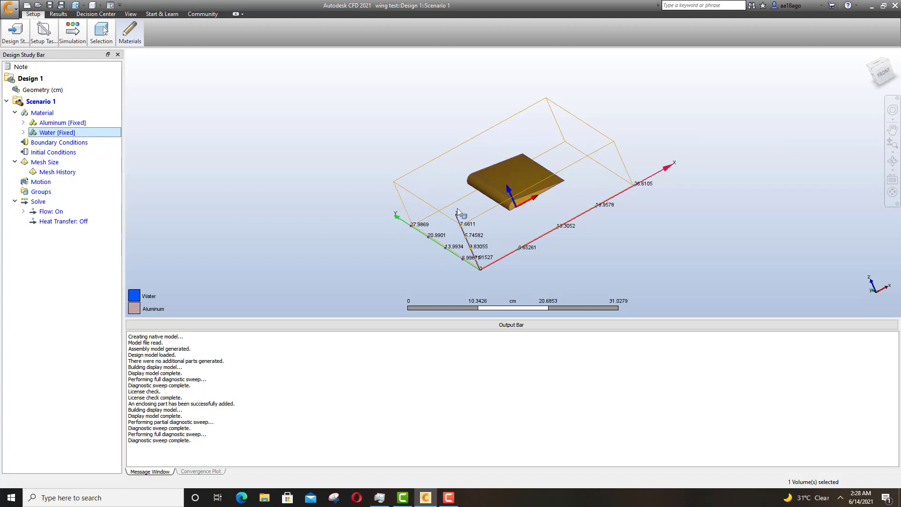
scroll(481, 176, "up", 3)
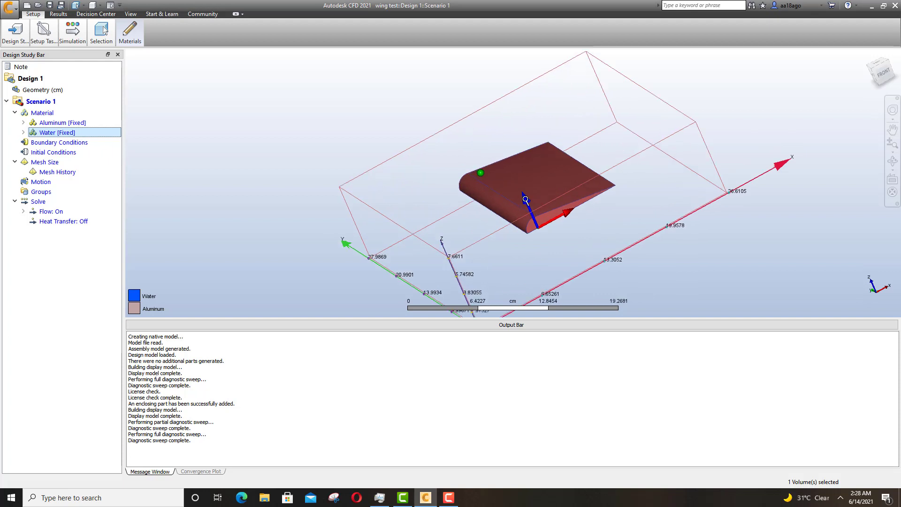
scroll(525, 211, "down", 1)
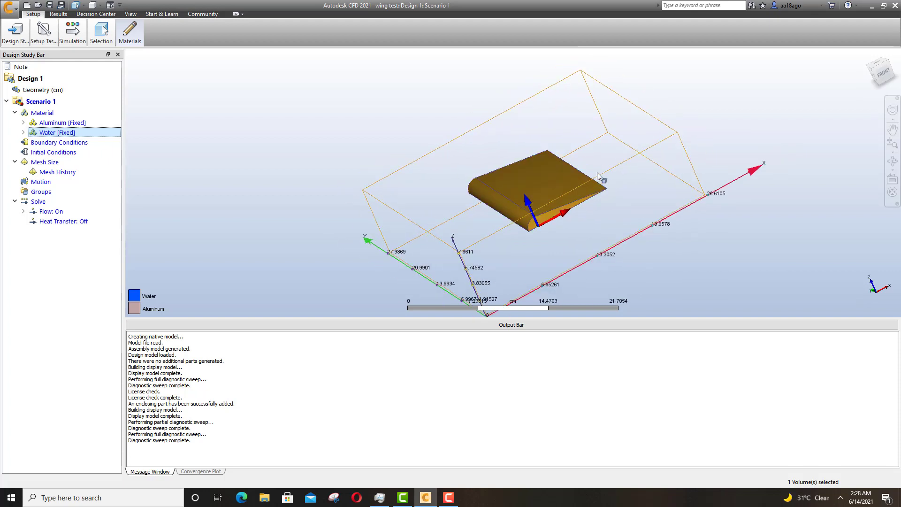
middle_click_drag(546, 221, 524, 217)
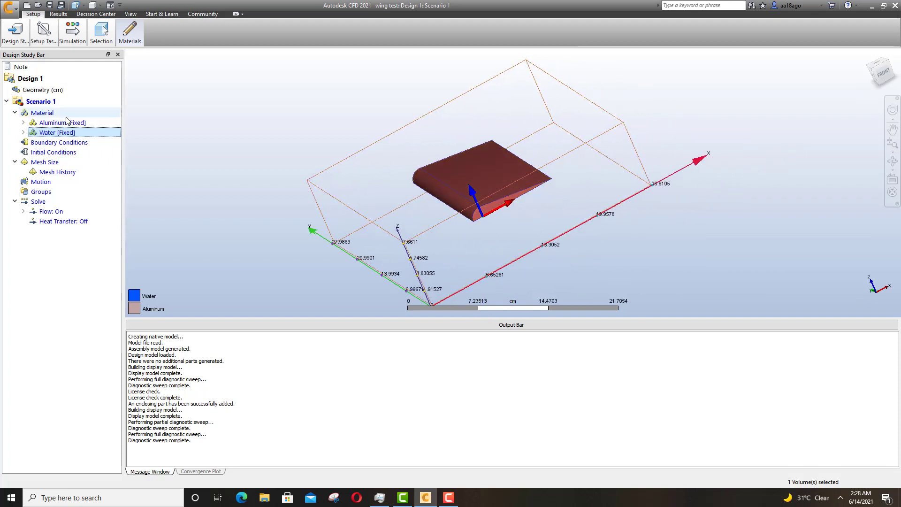
left_click(65, 143)
right_click(64, 146)
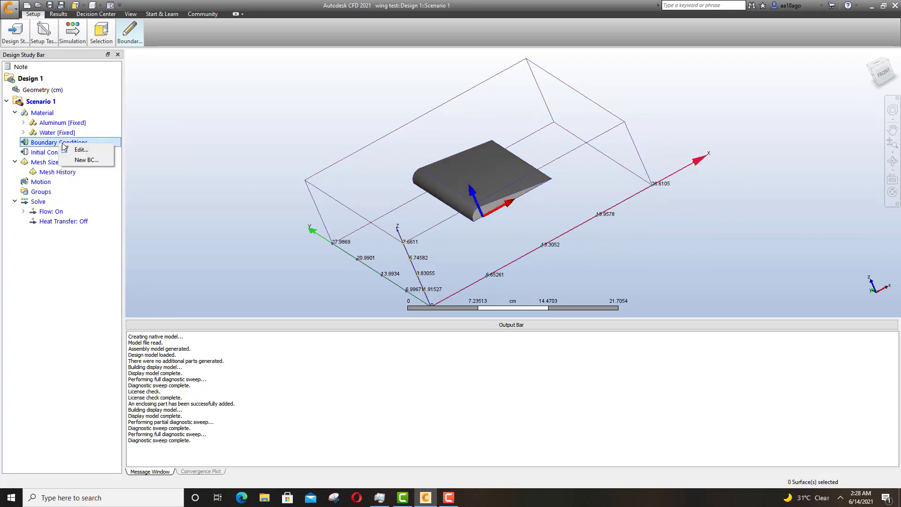
left_click(80, 150)
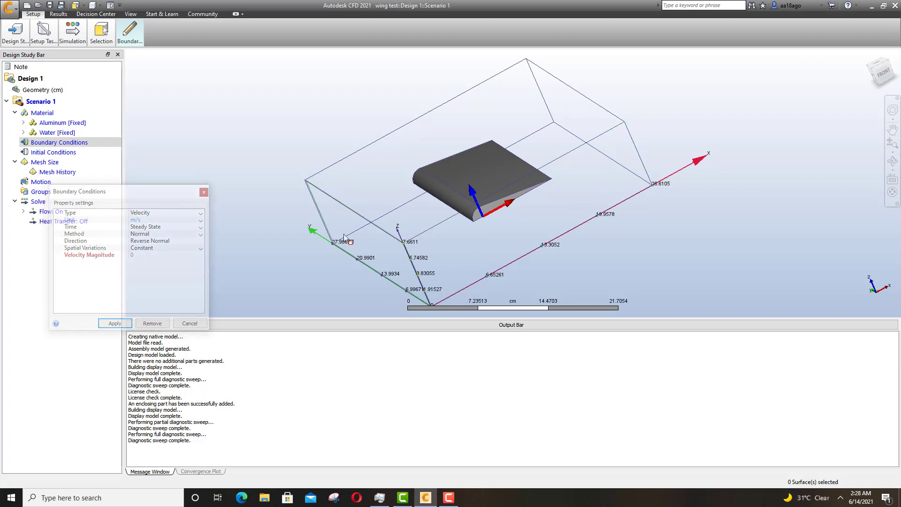
left_click_drag(139, 194, 149, 189)
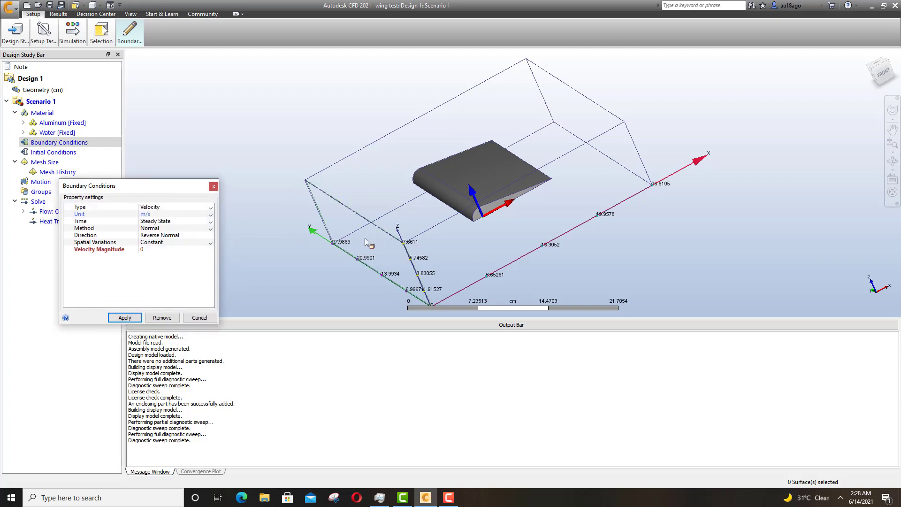
middle_click_drag(365, 239, 389, 218)
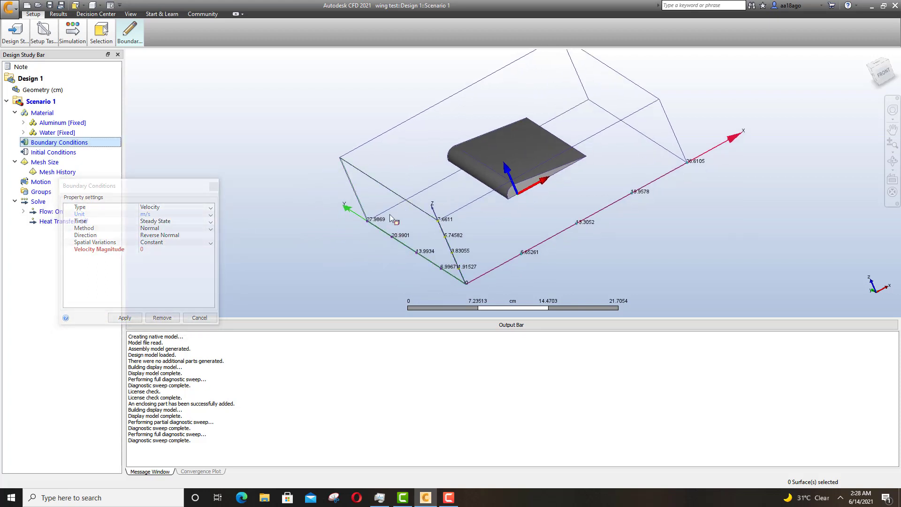
left_click(390, 215)
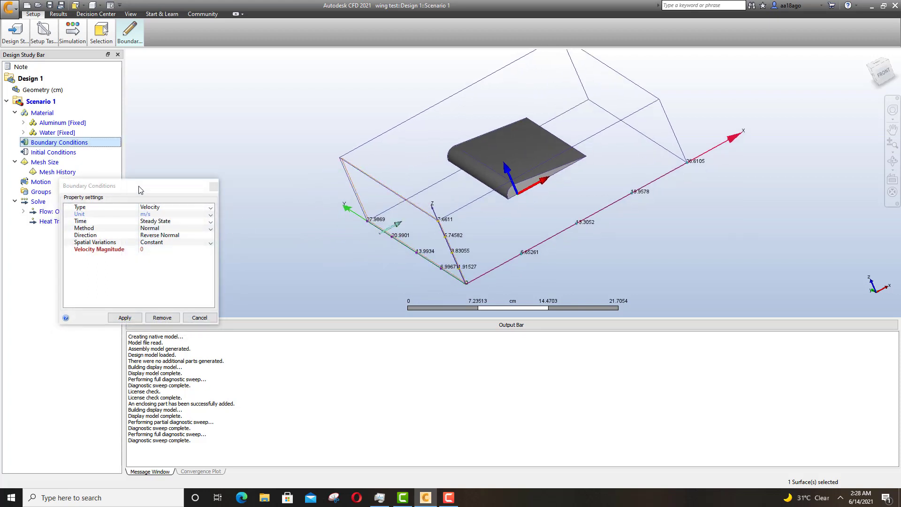
left_click_drag(139, 186, 200, 182)
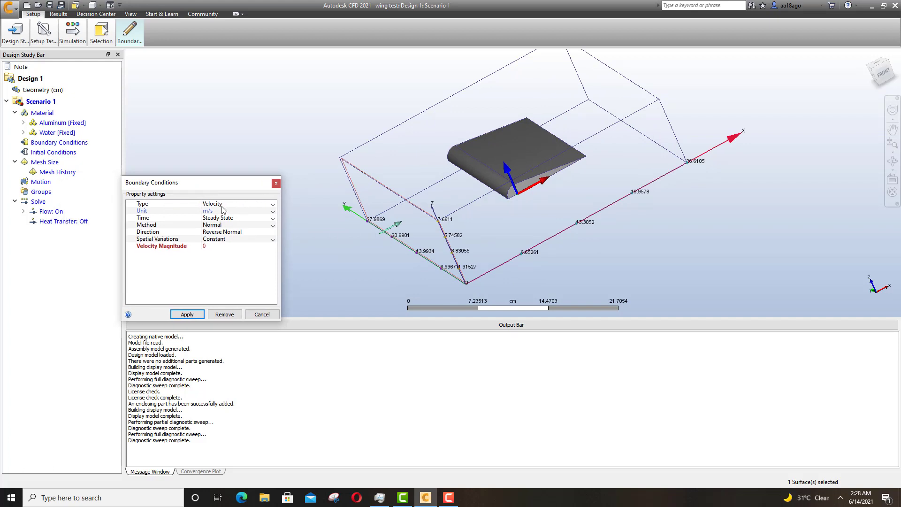
left_click(222, 205)
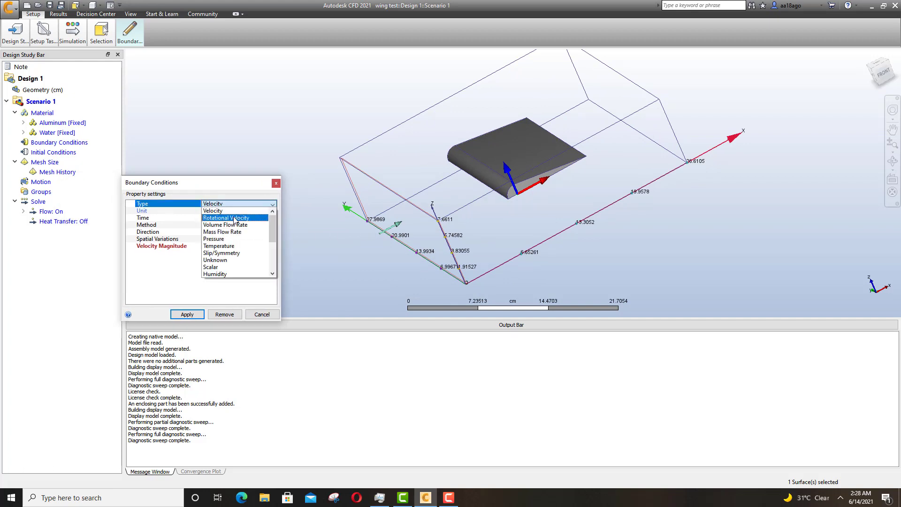
scroll(236, 219, "down", 1)
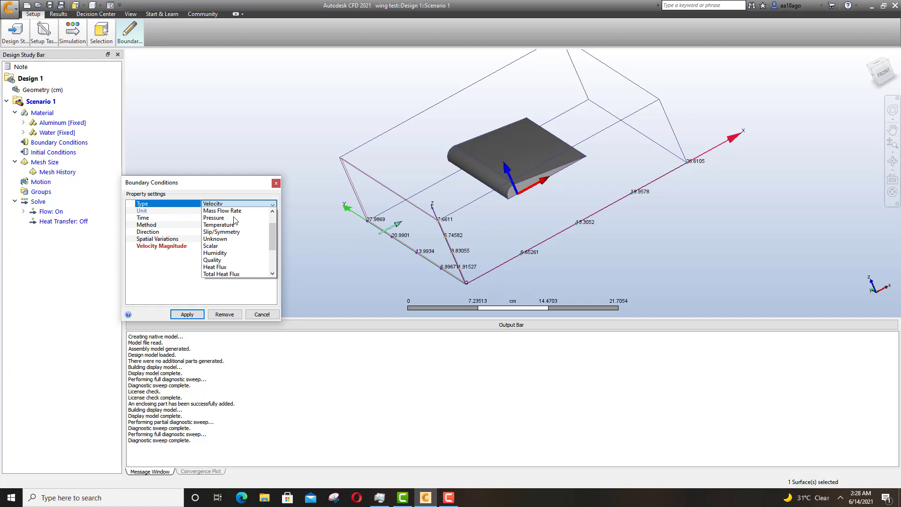
scroll(235, 222, "up", 1)
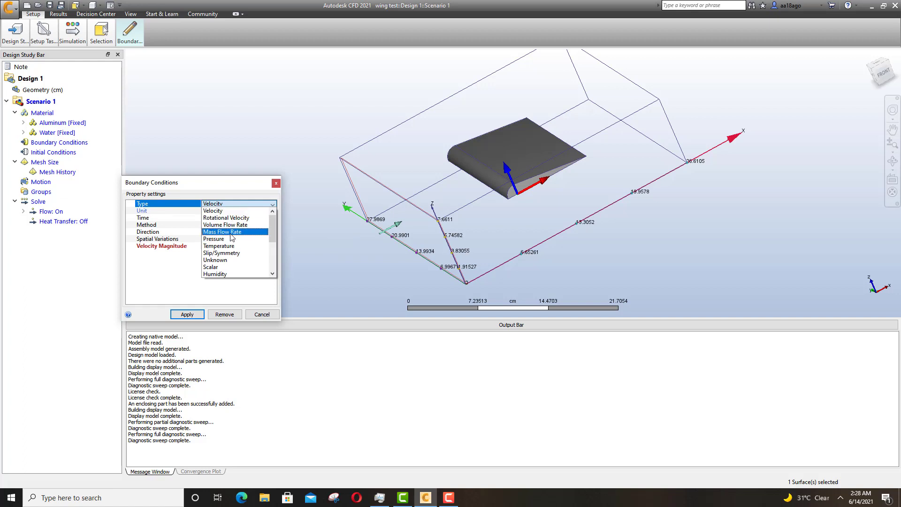
scroll(232, 234, "down", 2)
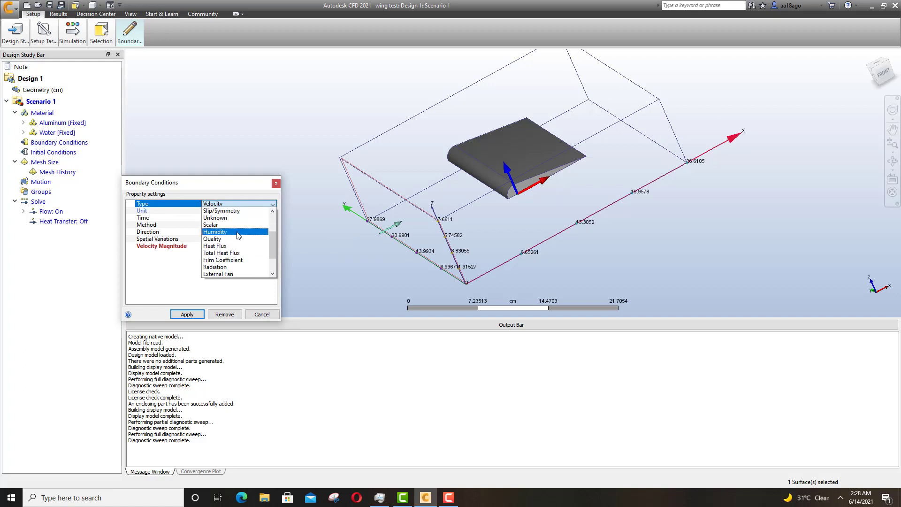
scroll(239, 235, "up", 1)
scroll(238, 233, "up", 1)
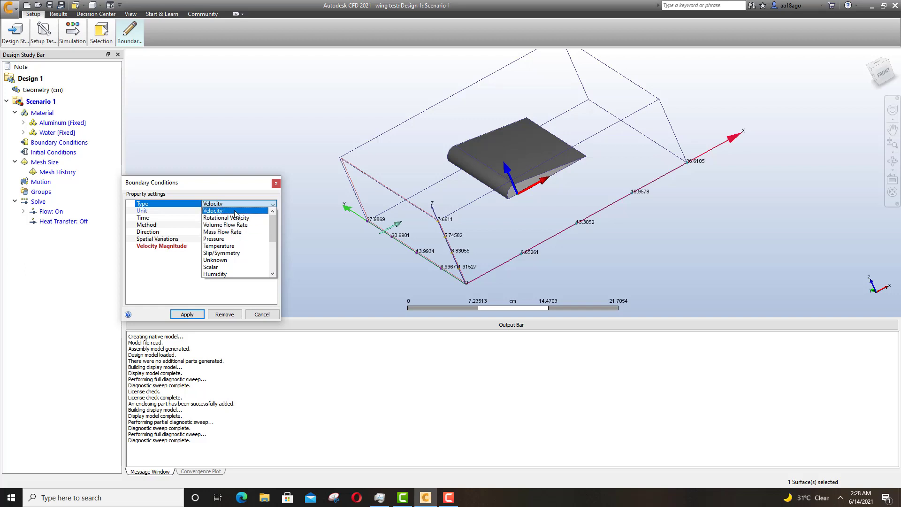
left_click(235, 211)
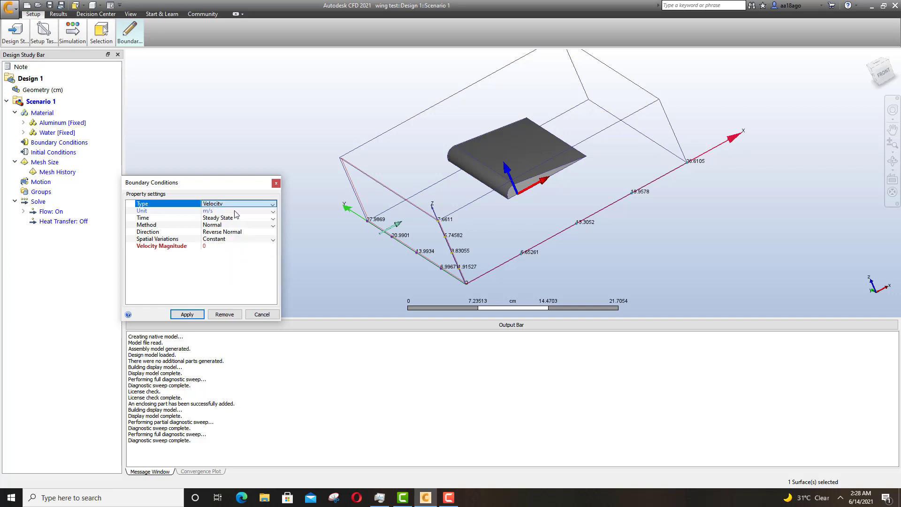
left_click(260, 314)
- Edit the material of CFDCreatedVolume and change the fluid to Air
left_click(54, 134)
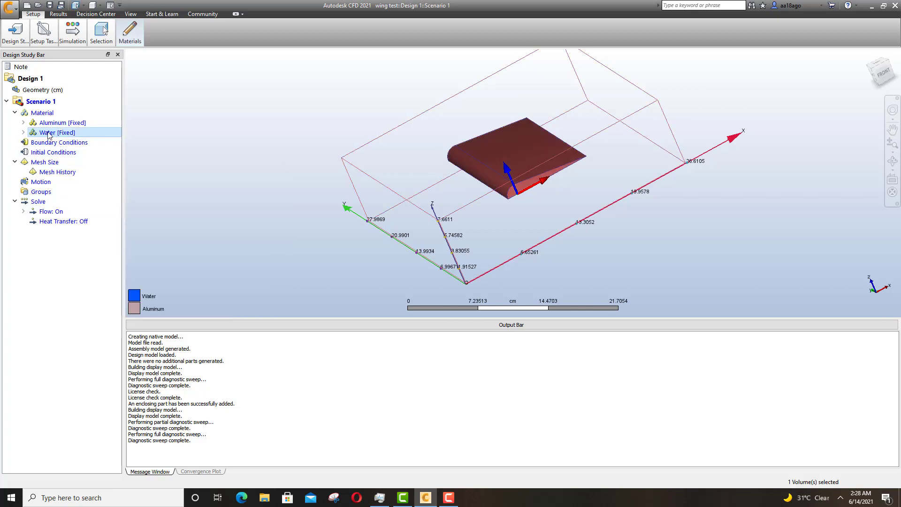
left_click(24, 133)
right_click(60, 141)
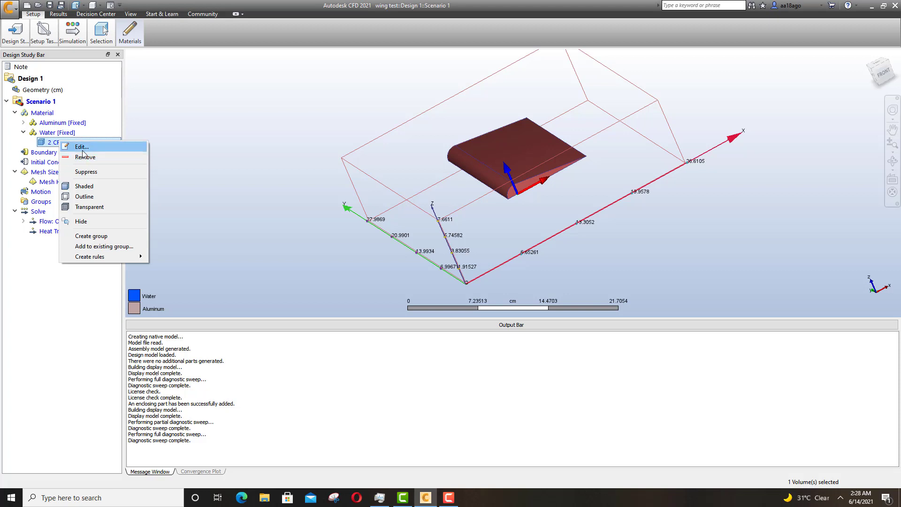
left_click(78, 147)
left_click(209, 237)
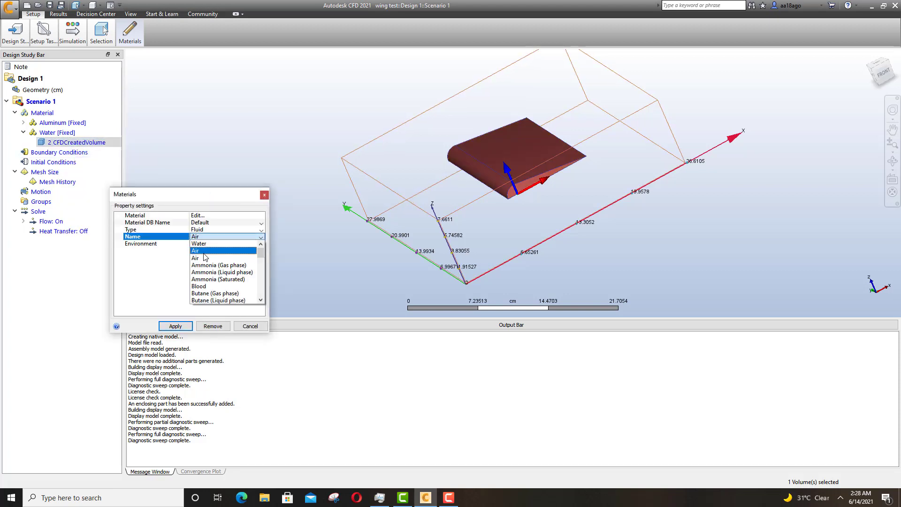
left_click(203, 259)
left_click(175, 325)
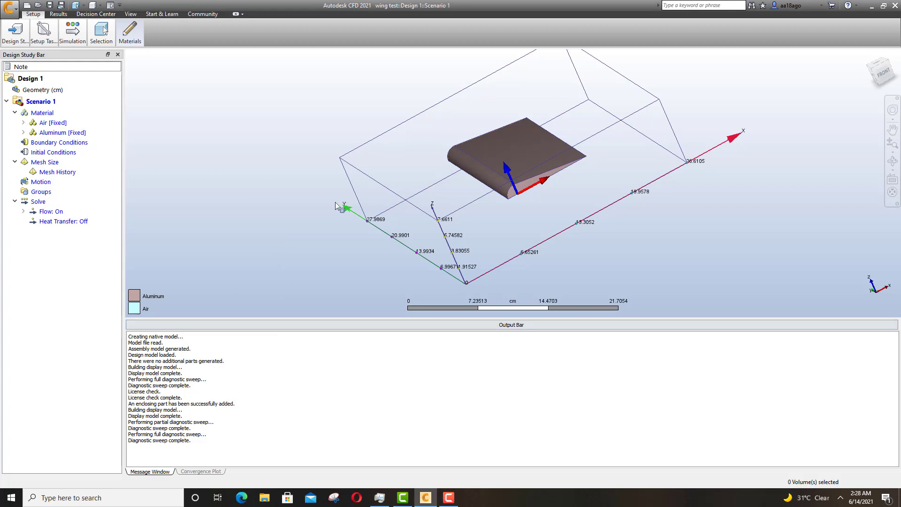
- Apply a steady-state normal Velocity boundary condition of 50 m/s to the outer volume's end face in front of the wing's rounded leading edge
left_click(83, 144)
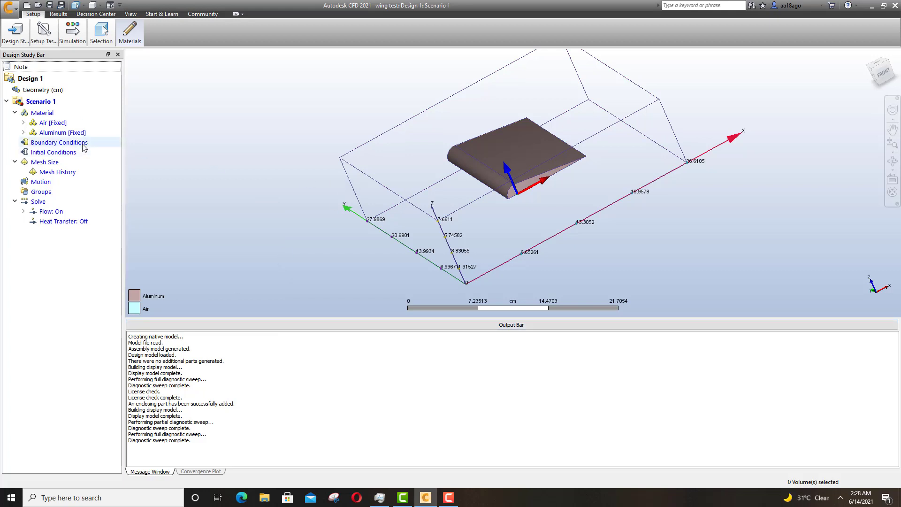
left_click(403, 209)
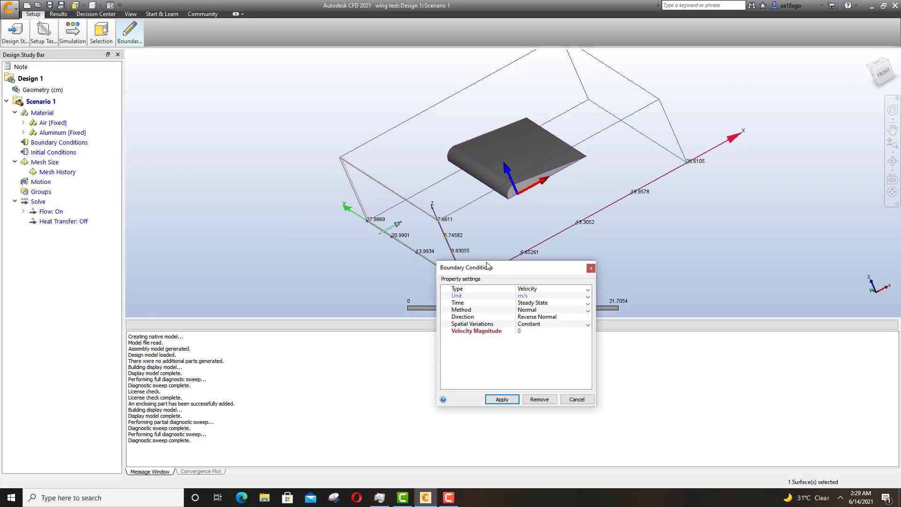
left_click_drag(491, 271, 258, 184)
left_click(301, 208)
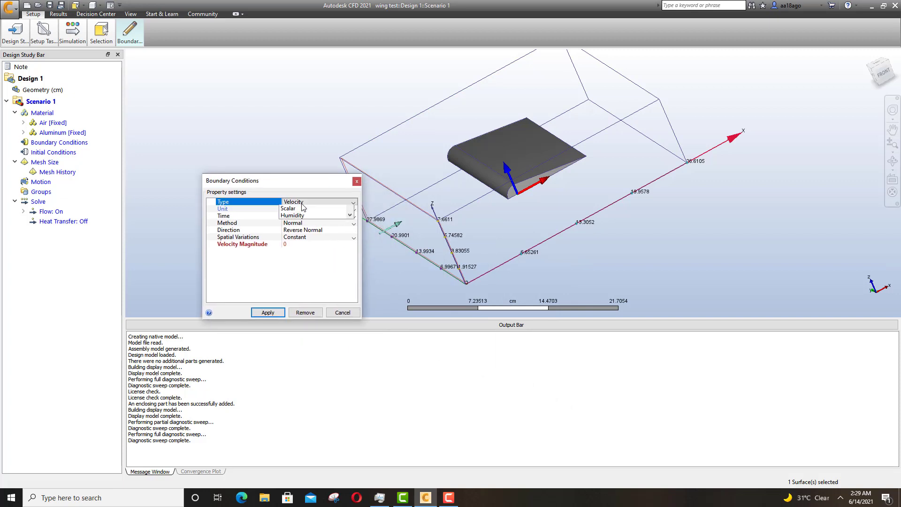
left_click(301, 210)
left_click(299, 211)
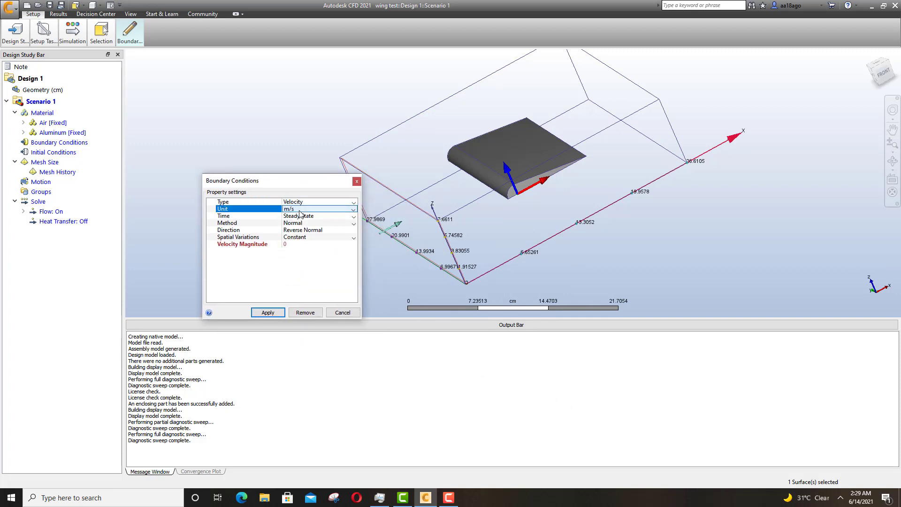
left_click(290, 244)
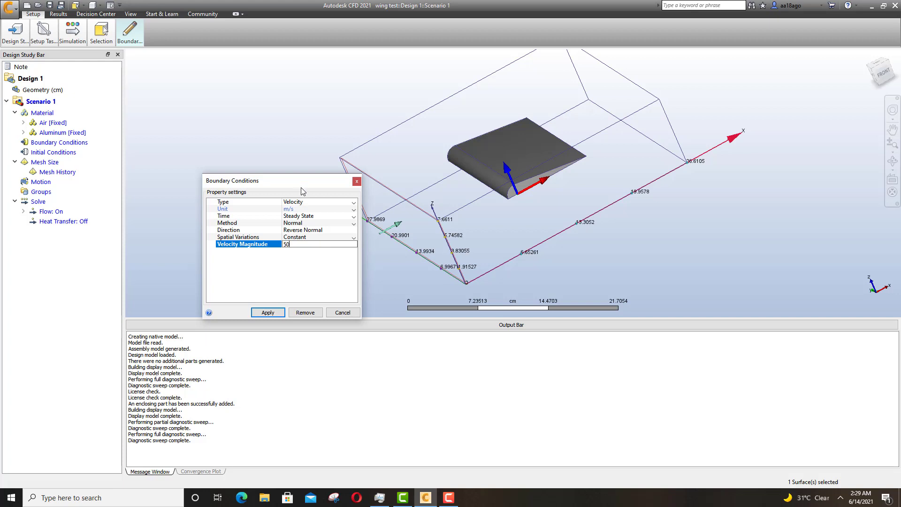
left_click_drag(301, 182, 282, 162)
left_click(251, 291)
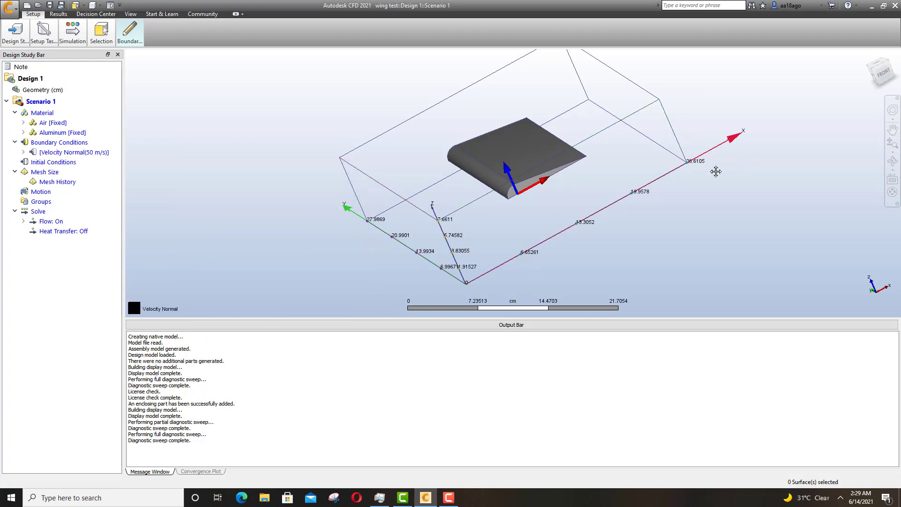
- Open the boundary condition settings for the outer volume's opposite end face, beyond the wing's trailing edge
middle_click_drag(714, 171, 648, 177, "shift")
left_click(488, 168)
left_click(510, 152)
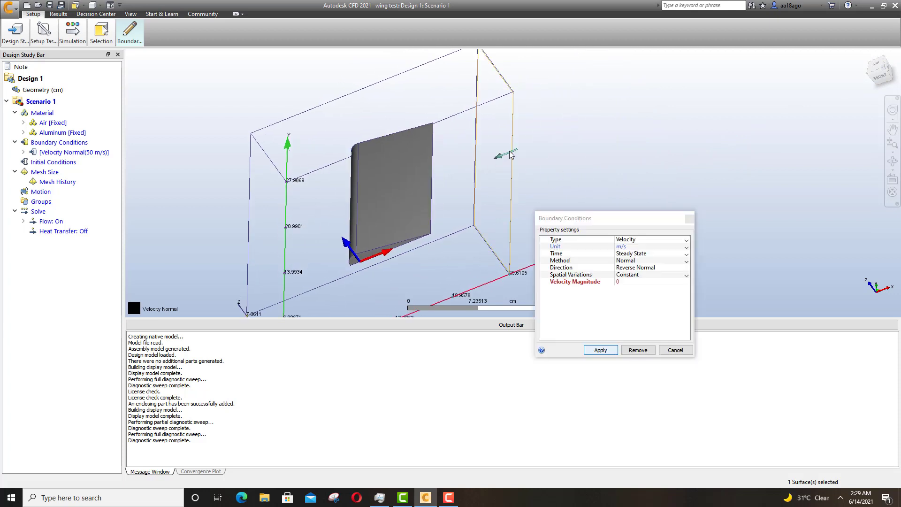
left_click_drag(600, 210, 607, 184)
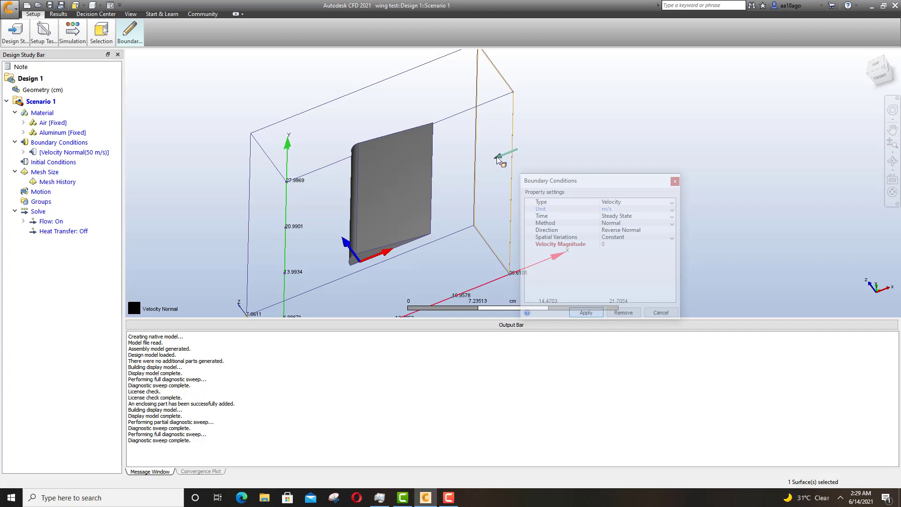
- Reverse the velocity direction on the outlet face so it points out of the volume, with Spatial Variations set to Constant
left_click(619, 231)
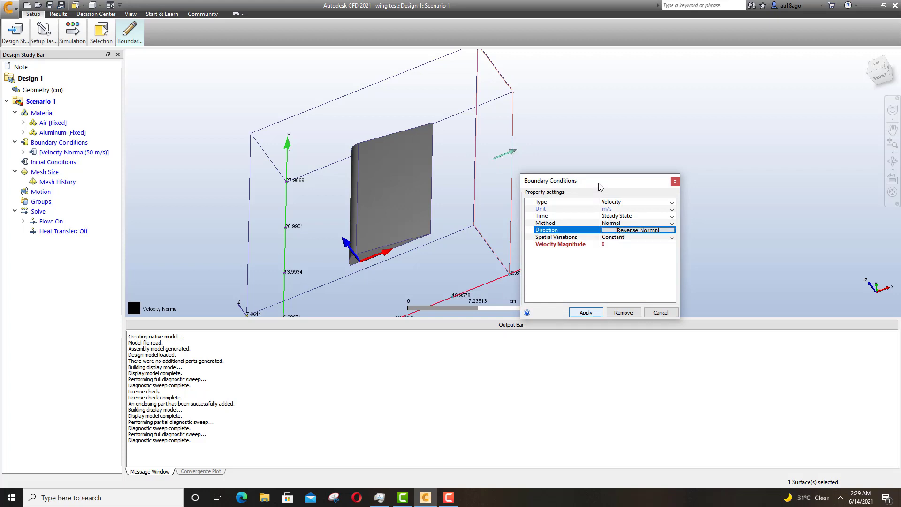
left_click_drag(598, 184, 589, 161)
left_click(612, 247)
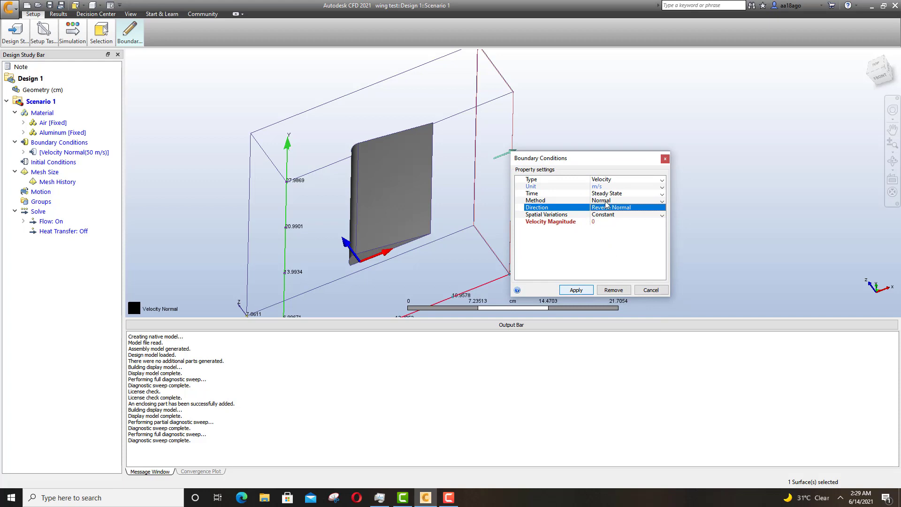
left_click(606, 215)
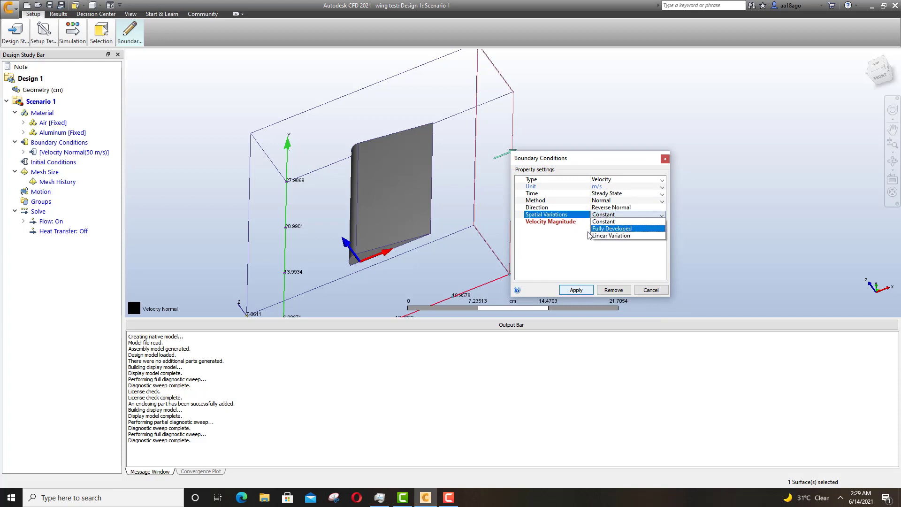
left_click(601, 221)
left_click(601, 223)
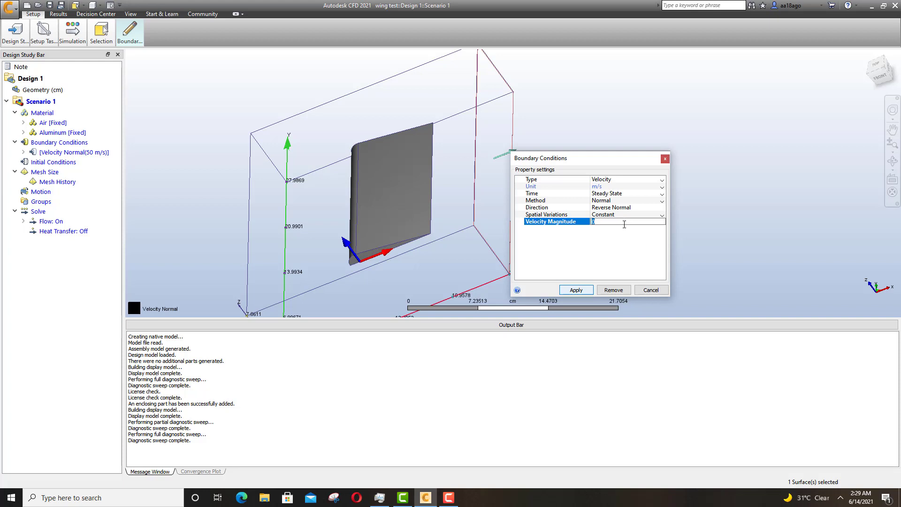
- Set the outlet face's boundary condition type to Unknown and apply it
left_click(604, 181)
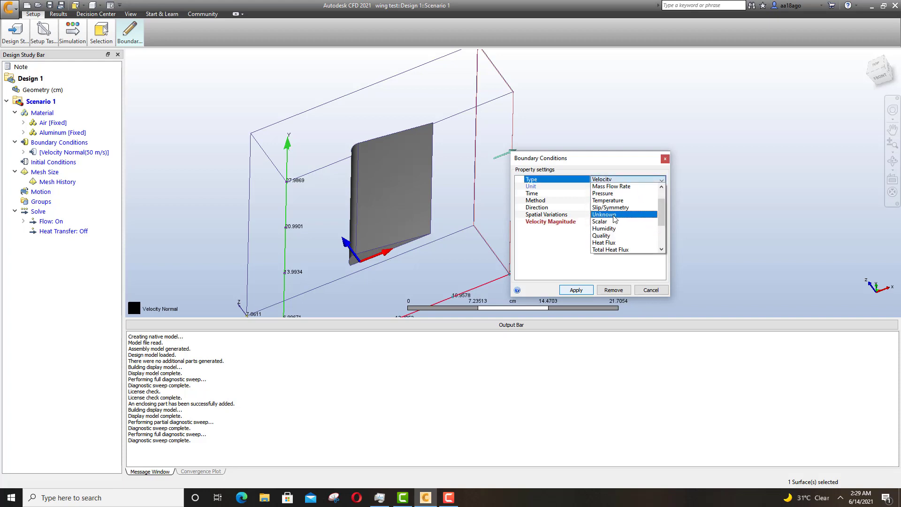
left_click(615, 219)
left_click_drag(577, 158, 617, 120)
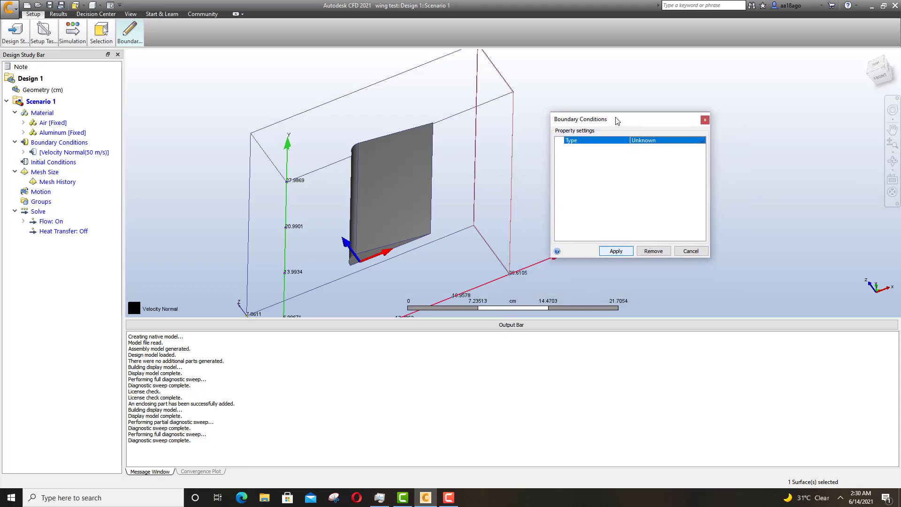
left_click(615, 251)
middle_click_drag(265, 203, 426, 177)
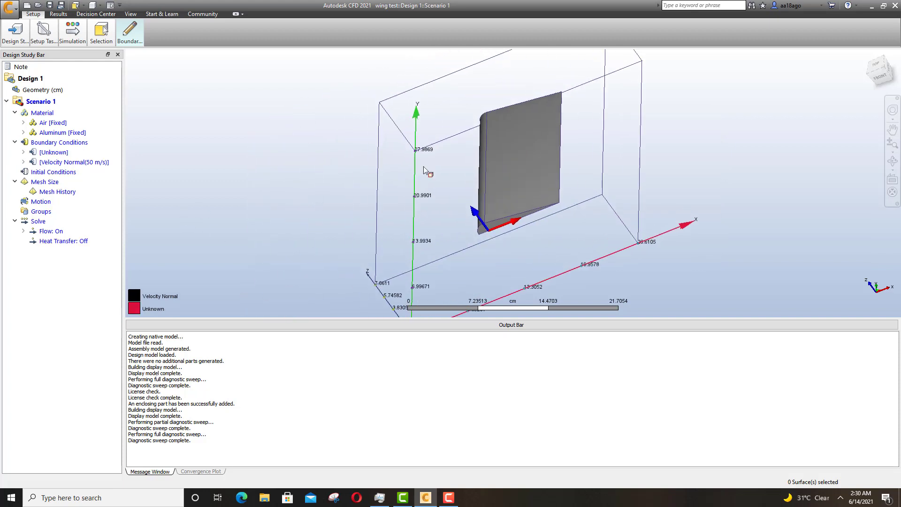
left_click(863, 83)
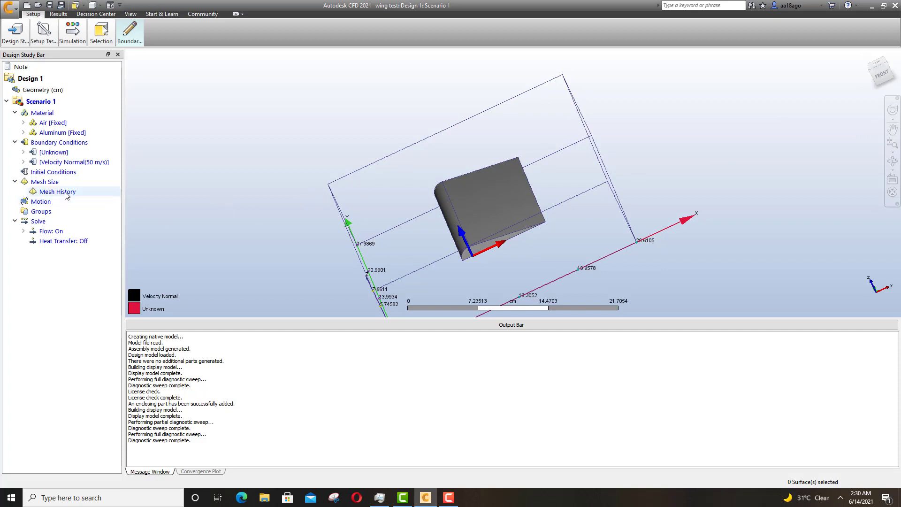
- Apply automatic mesh sizing to the wing and the surrounding air volume
mouse_move(69, 183)
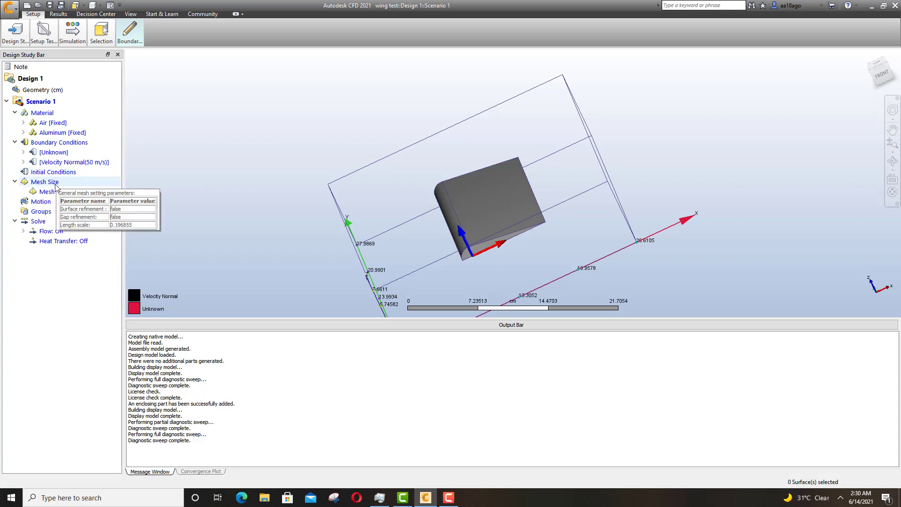
left_click(56, 183)
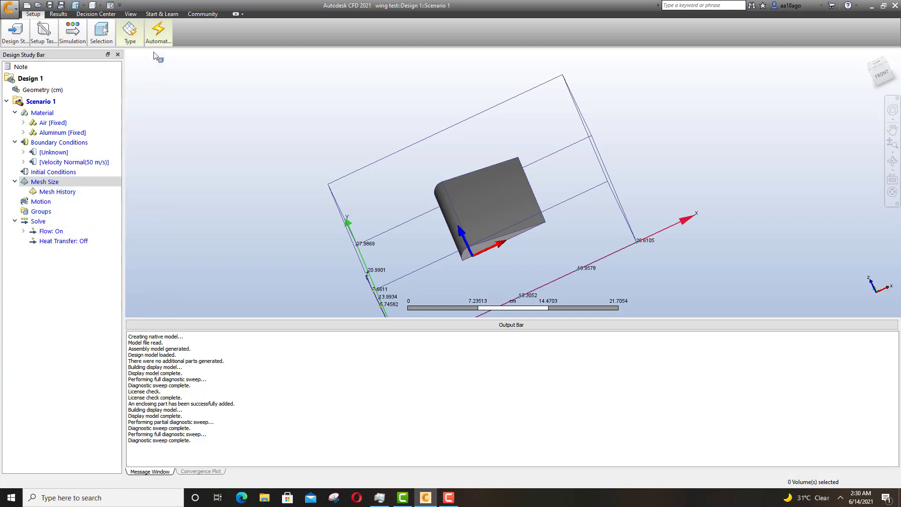
left_click(158, 32)
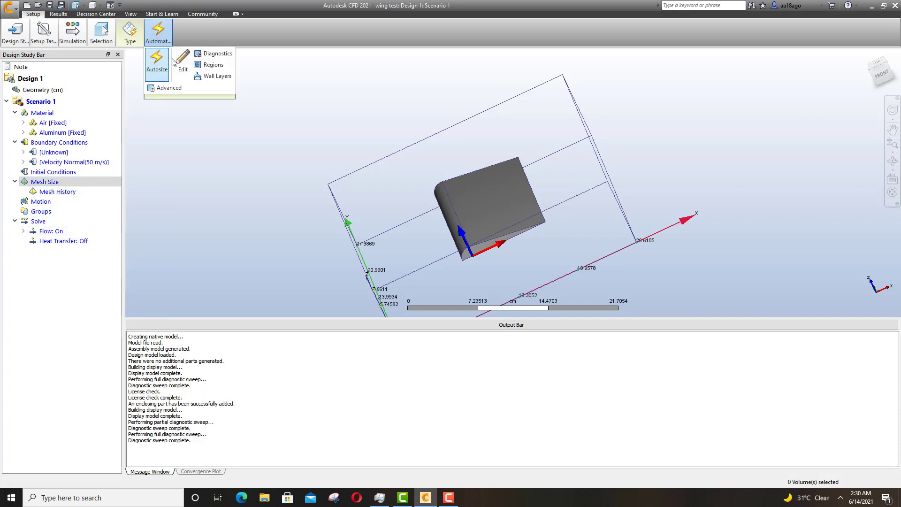
left_click(157, 62)
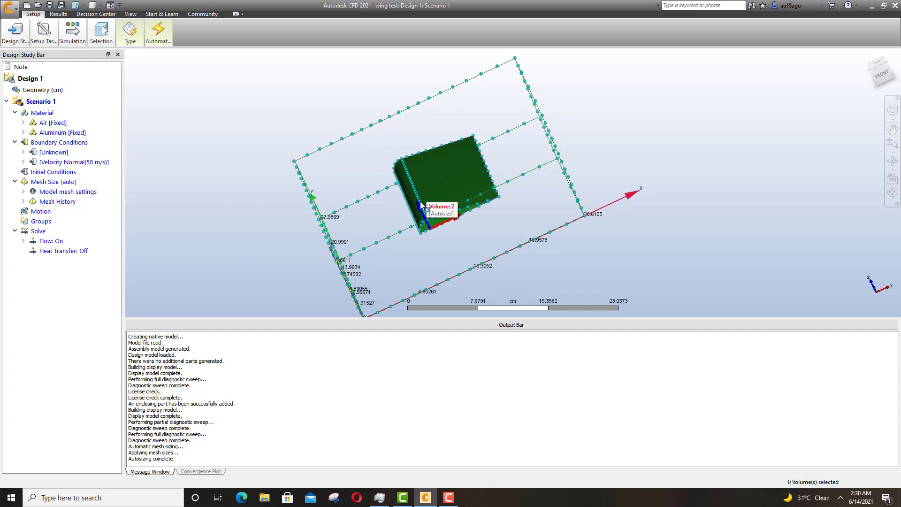
left_click(158, 32)
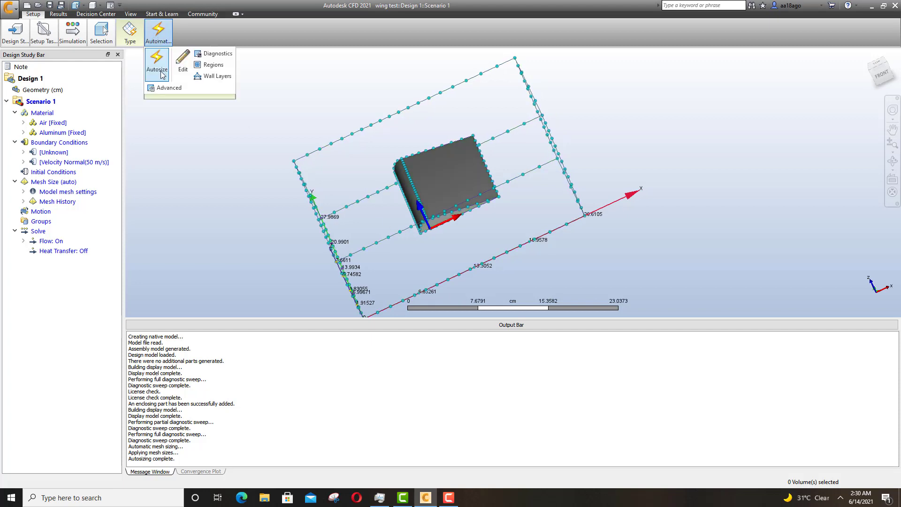
left_click(224, 213)
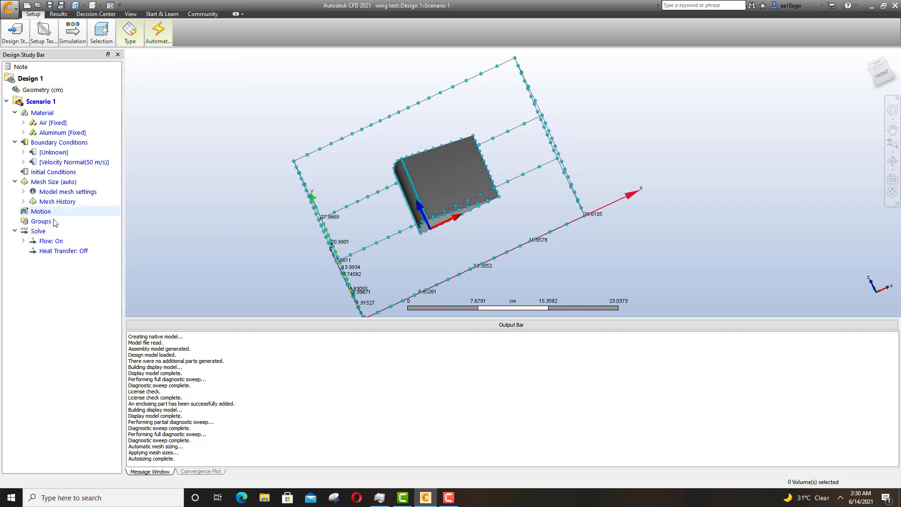
- Open the Solve settings and set the iterations to run to 25
left_click(64, 236)
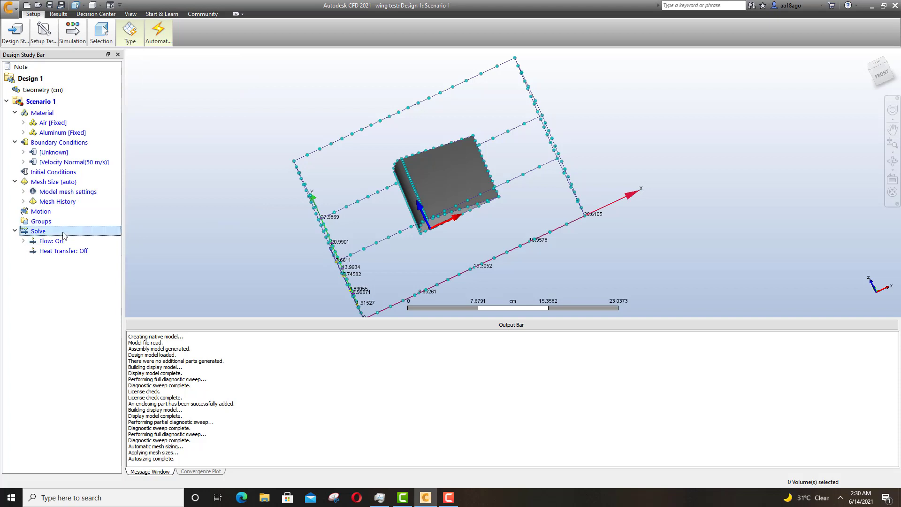
double_click(62, 235)
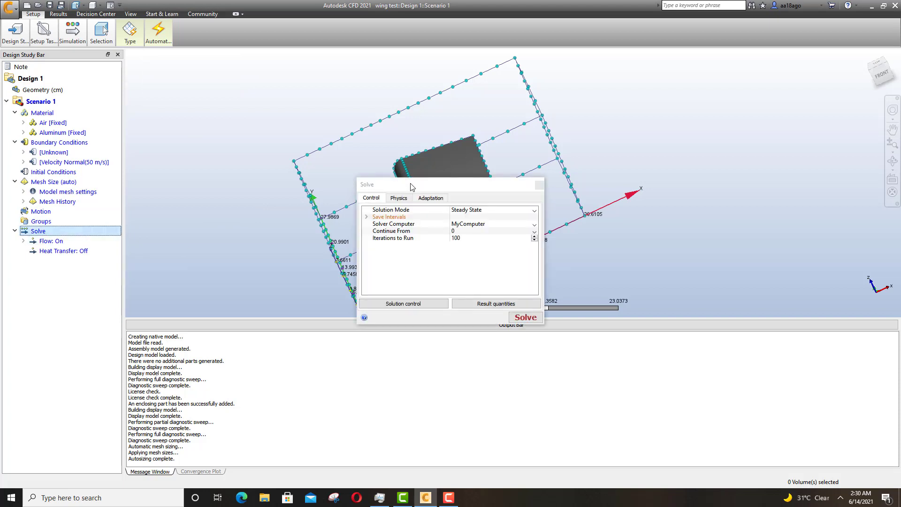
left_click_drag(420, 186, 189, 154)
left_click(282, 221)
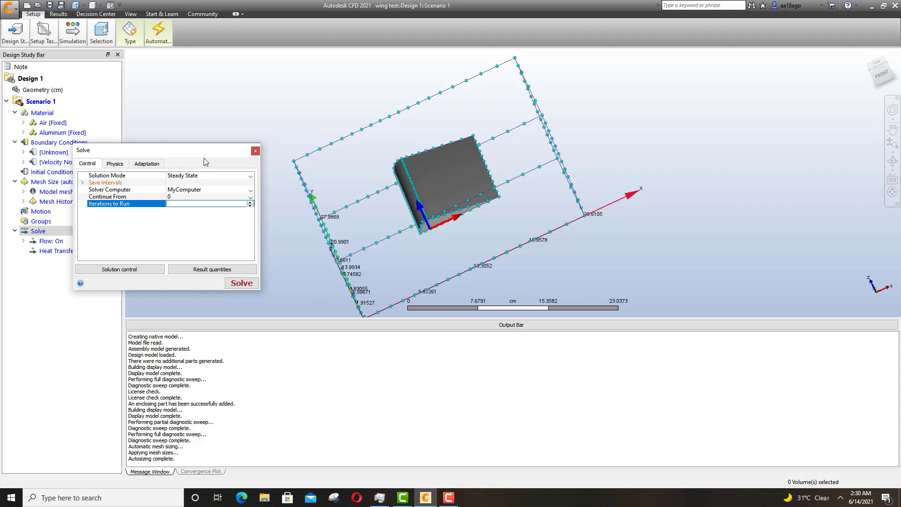
type("25")
- Review the solver's compressibility choices, turbulence settings and adaptation options
left_click(123, 164)
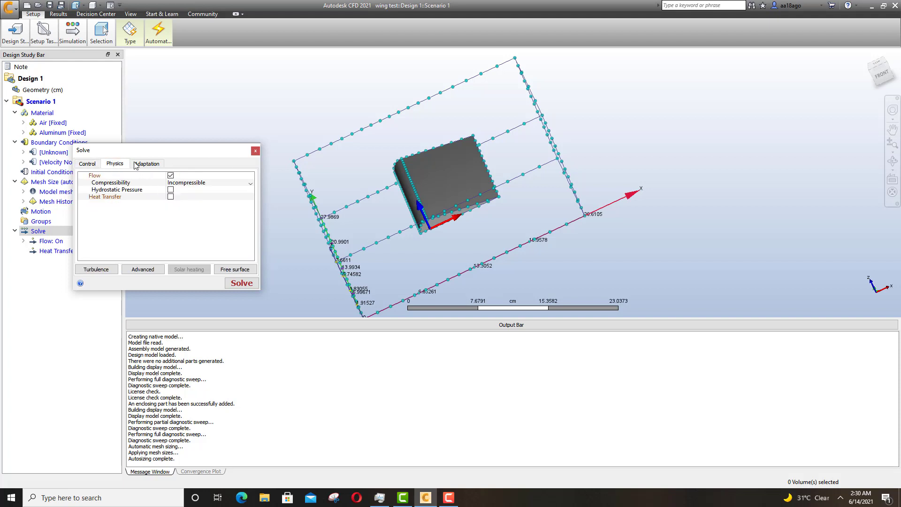
left_click_drag(182, 142, 209, 125)
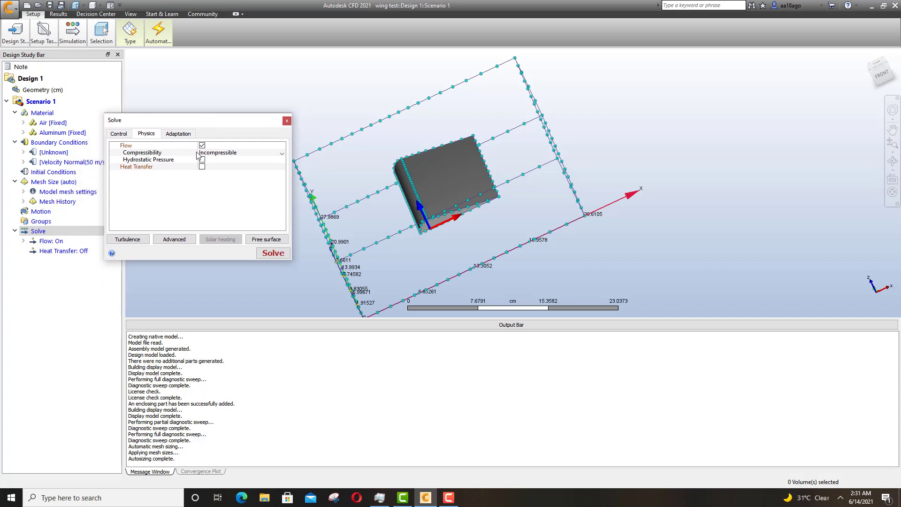
left_click(223, 155)
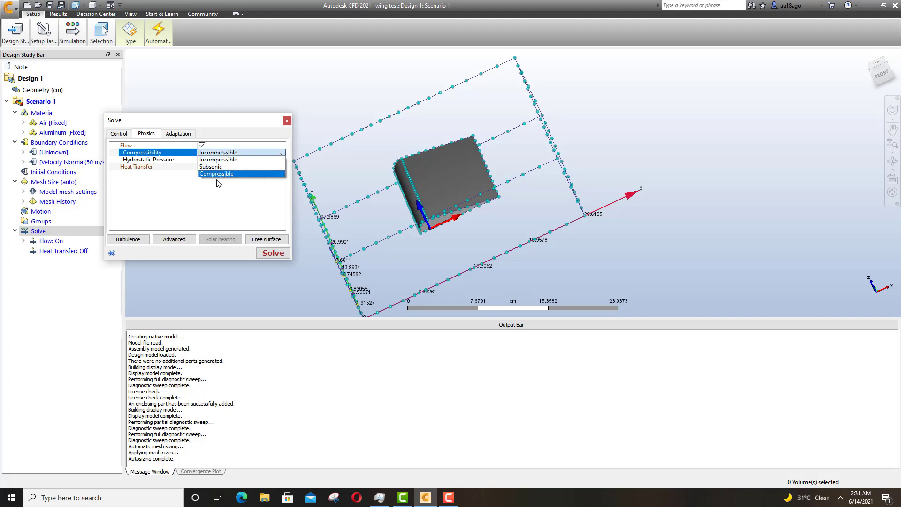
left_click(188, 197)
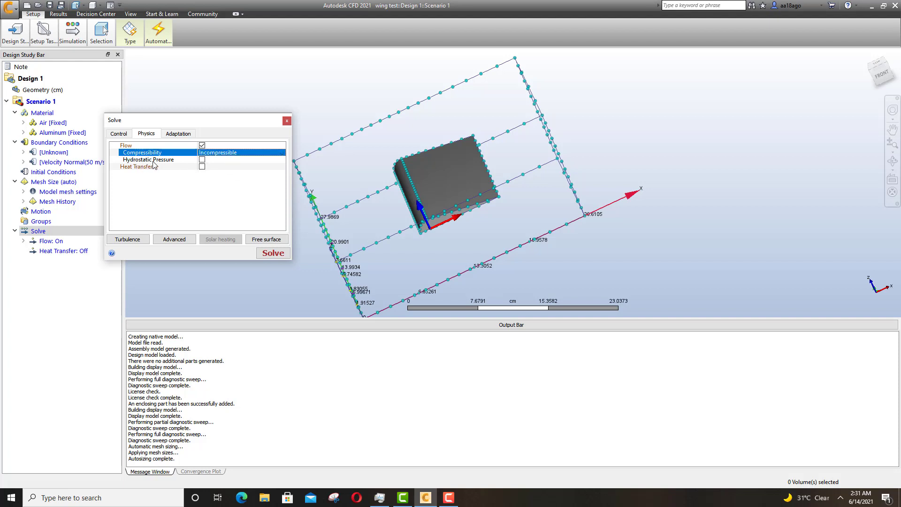
left_click(127, 239)
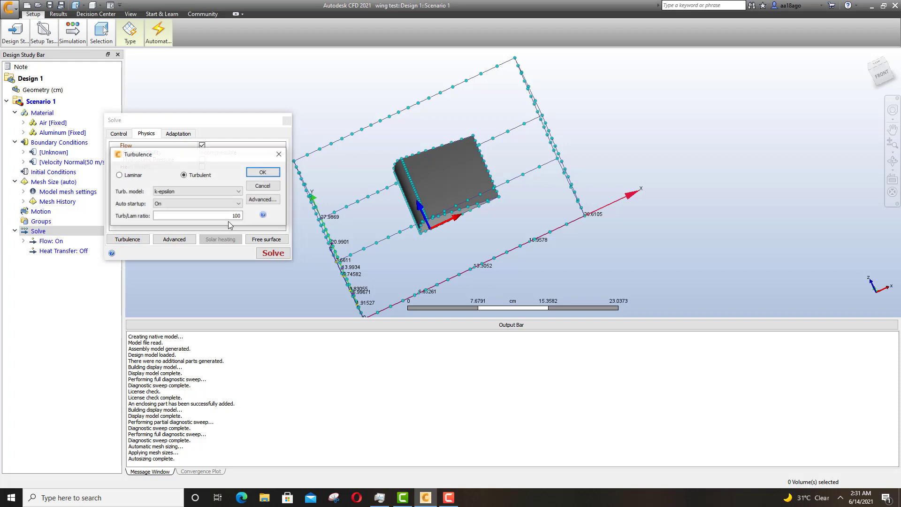
left_click(263, 186)
left_click(176, 134)
left_click(145, 133)
left_click(123, 134)
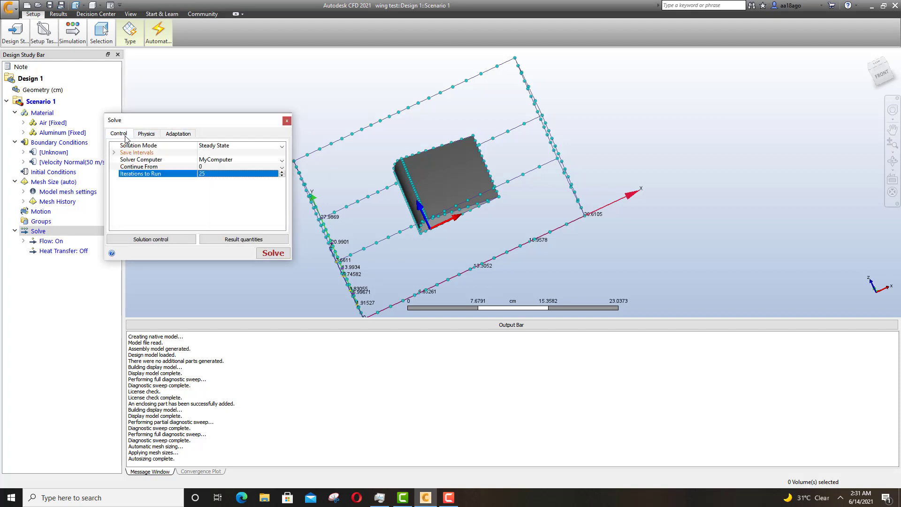
- Run the steady-state solution on MyComputer and display its convergence plot
left_click_drag(164, 124, 152, 94)
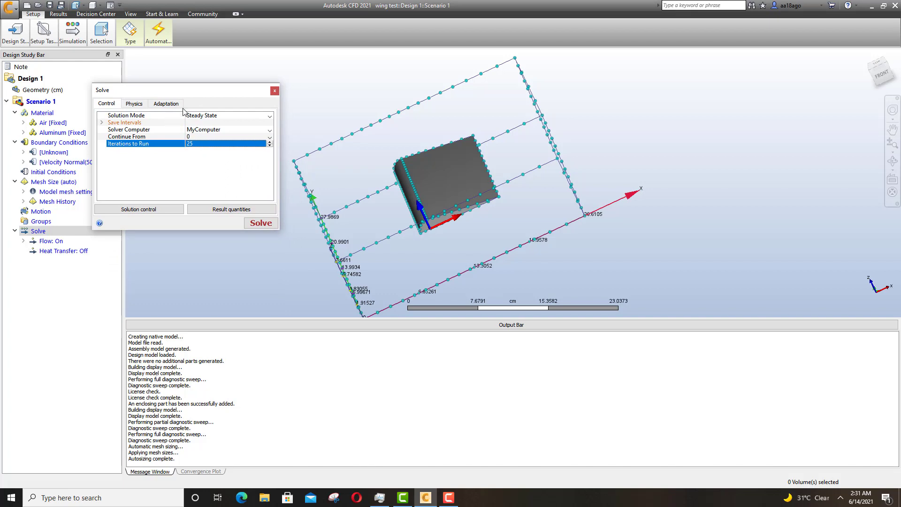
left_click_drag(198, 94, 179, 97)
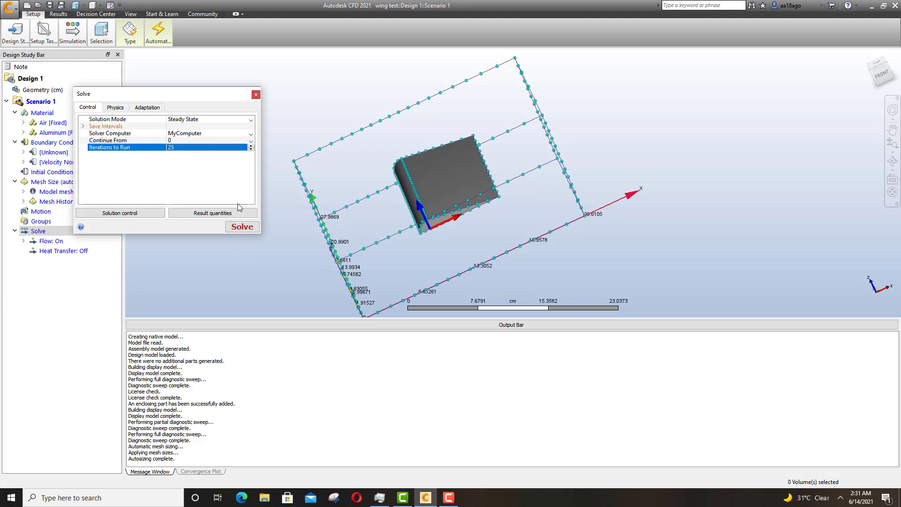
left_click(241, 227)
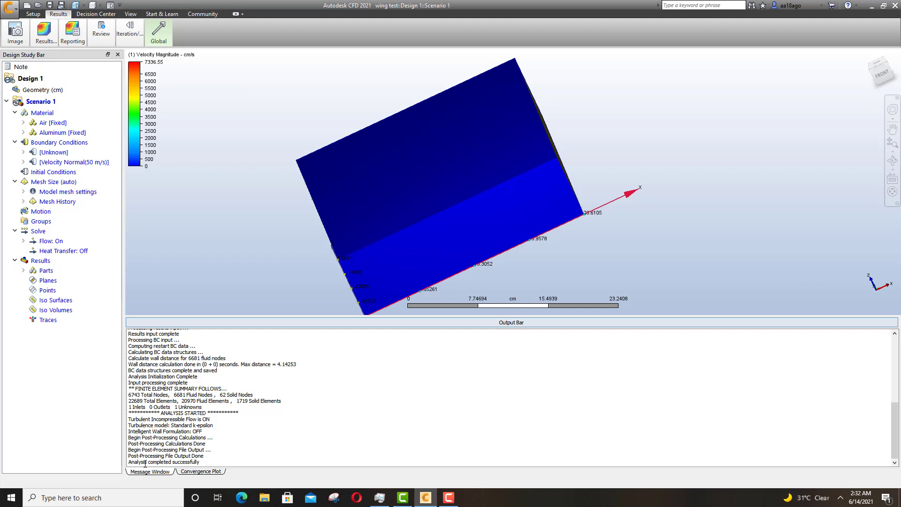
left_click(193, 472)
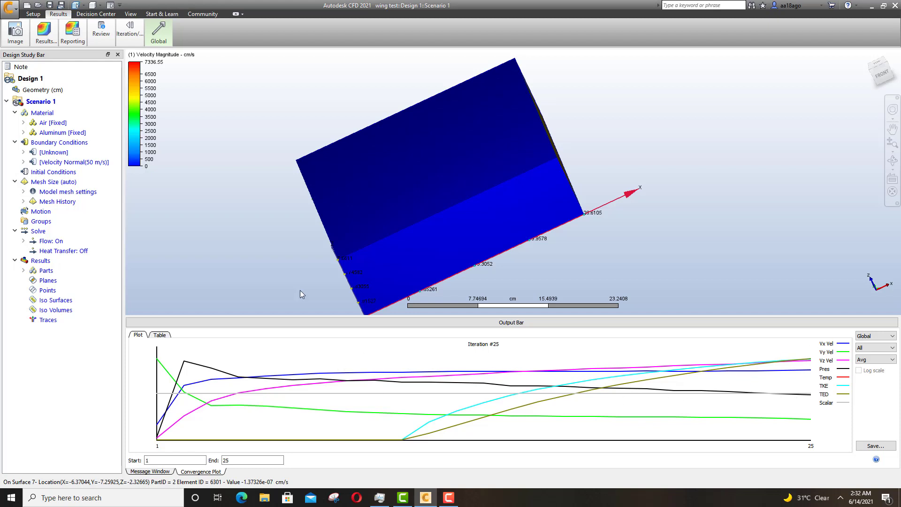
- Create a trace set with a Rectangular seed in a Grid pattern covering the air volume's 50 m/s inlet face
middle_click_drag(255, 225, 221, 250, "shift")
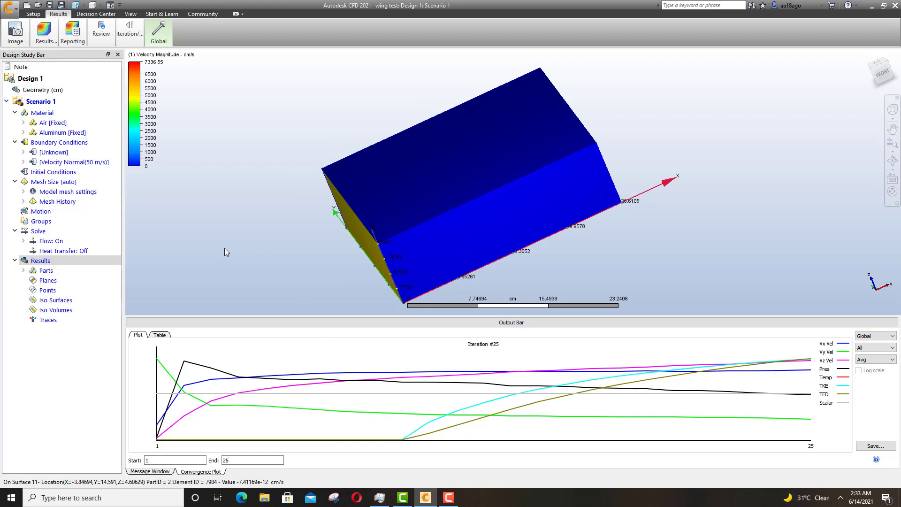
left_click(70, 261)
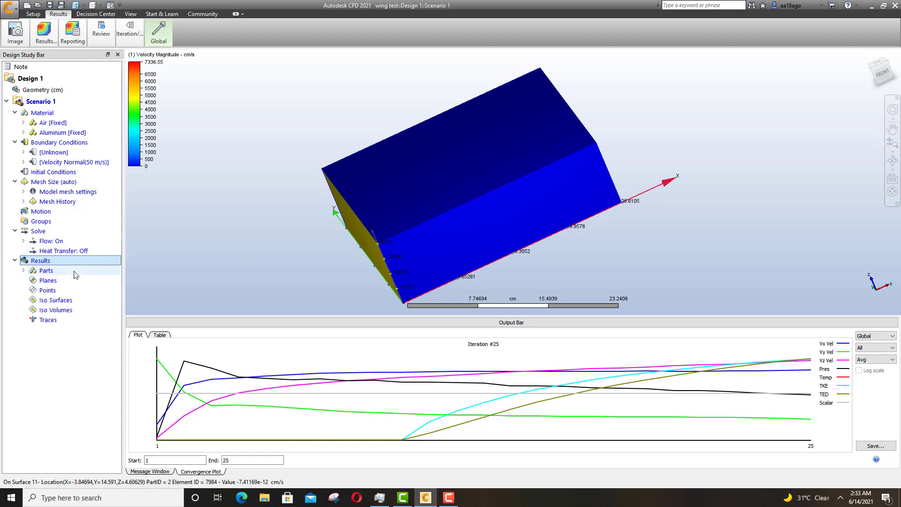
left_click(43, 33)
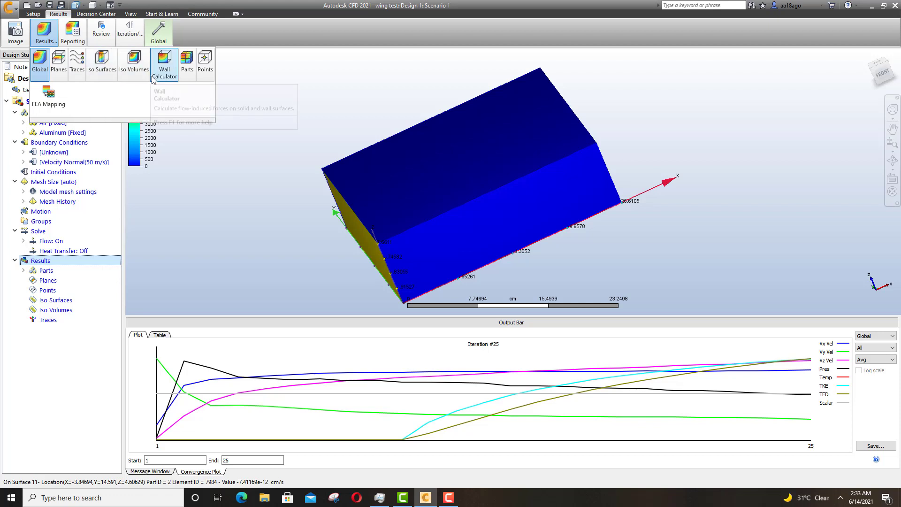
left_click(77, 80)
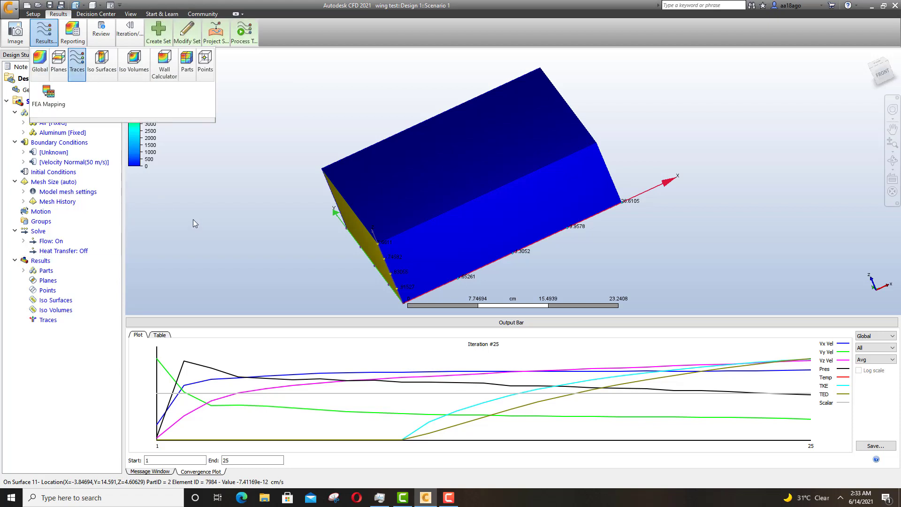
left_click(158, 39)
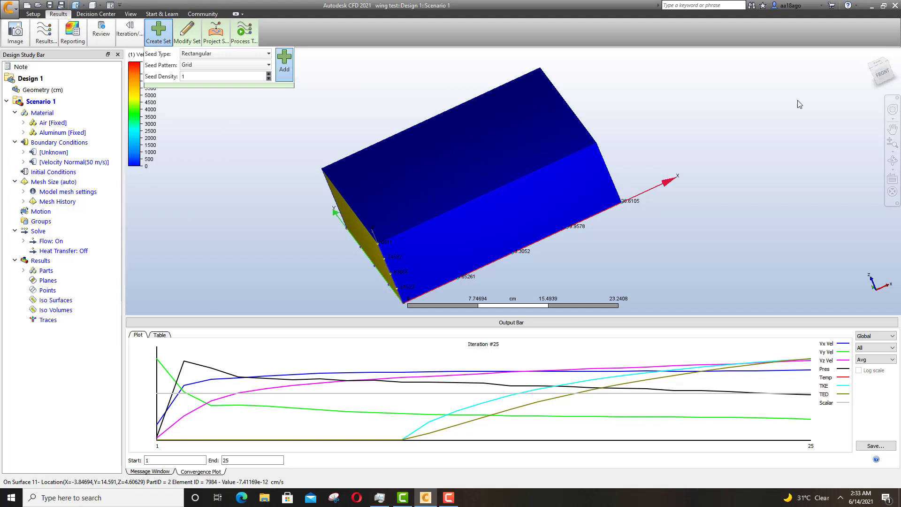
left_click_drag(875, 80, 894, 69)
left_click(876, 77)
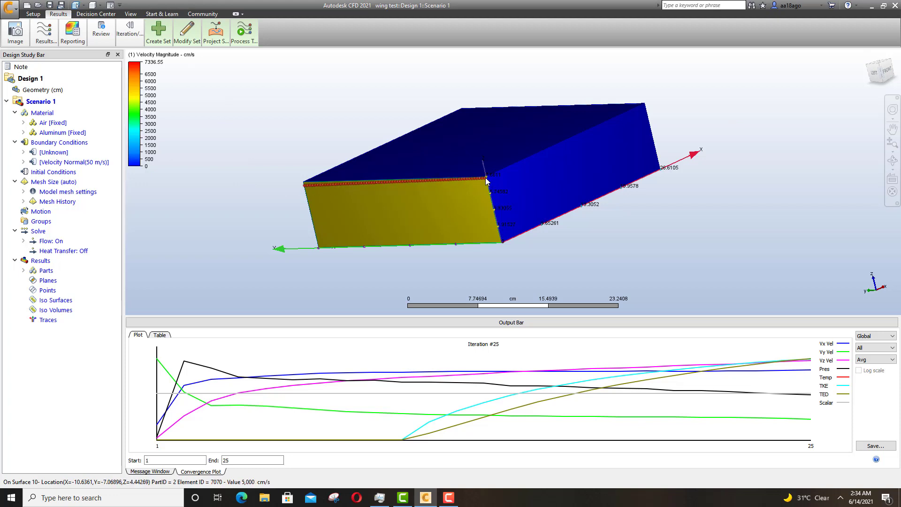
left_click_drag(486, 181, 500, 247)
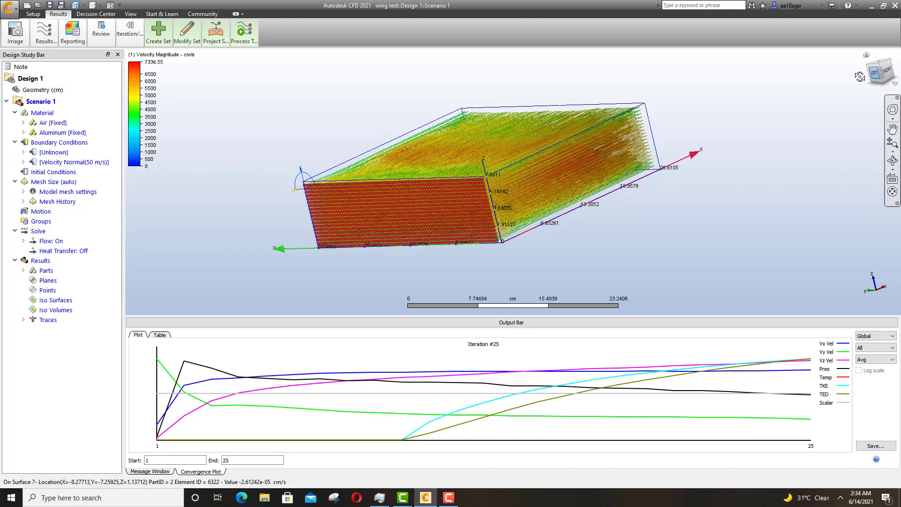
- Examine the velocity-coloured traces through the air volume from several angles and close up
middle_click_drag(497, 197, 384, 184, "shift")
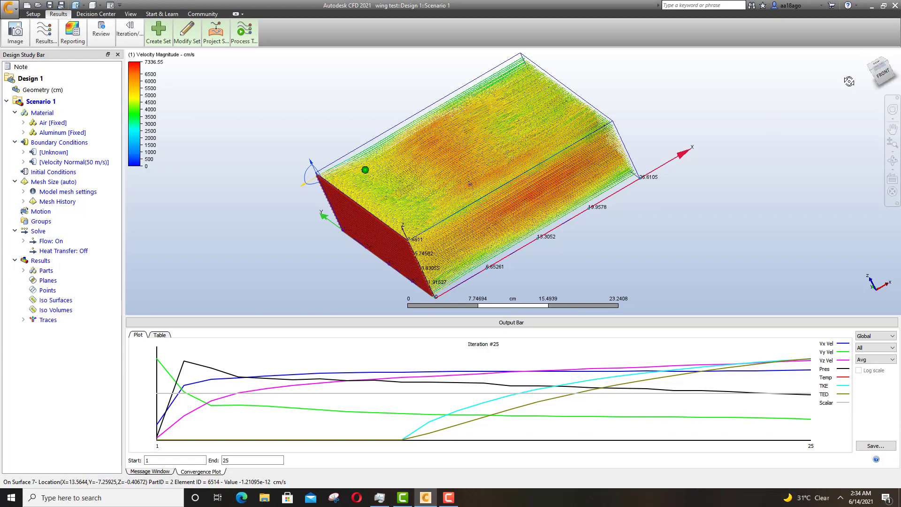
mouse_move(657, 159)
middle_mouse_down("shift")
mouse_move(629, 141)
mouse_move(614, 145)
mouse_move(798, 112)
middle_mouse_up("shift")
scroll(439, 145, "up", 2)
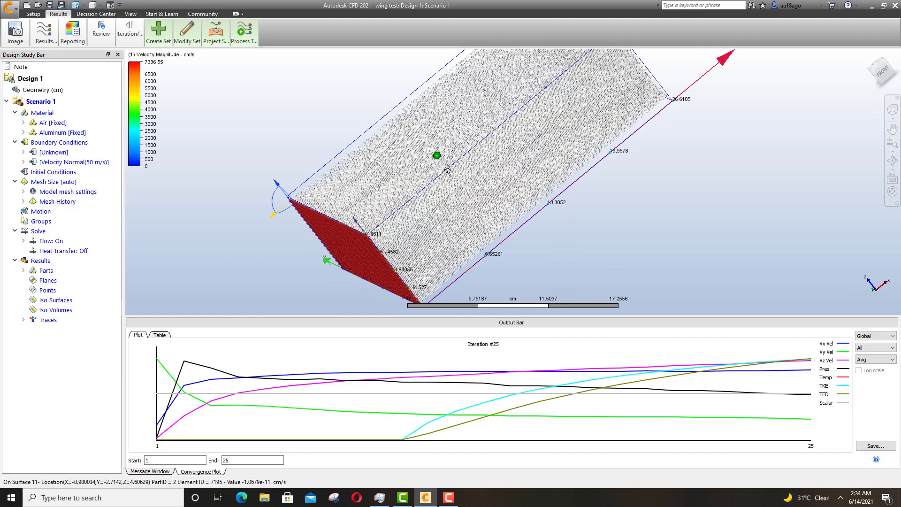
middle_click_drag(438, 145, 424, 182)
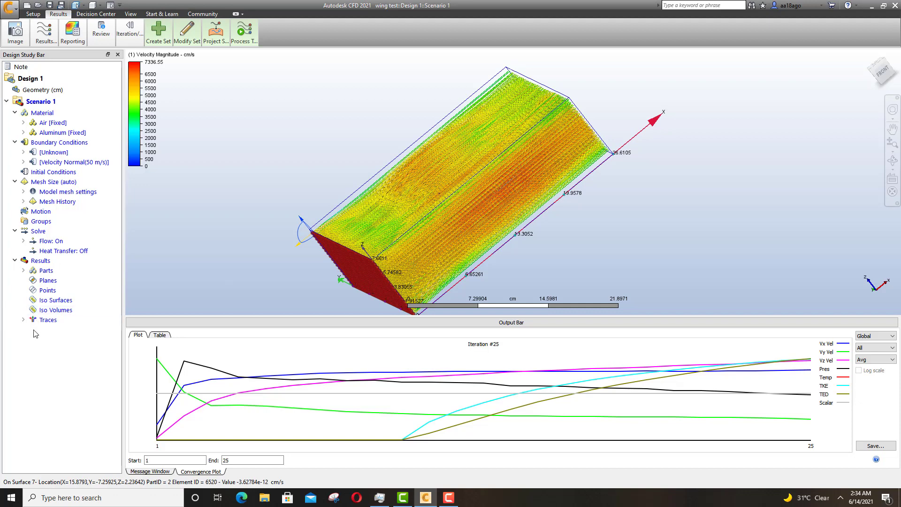
scroll(451, 229, "up", 3)
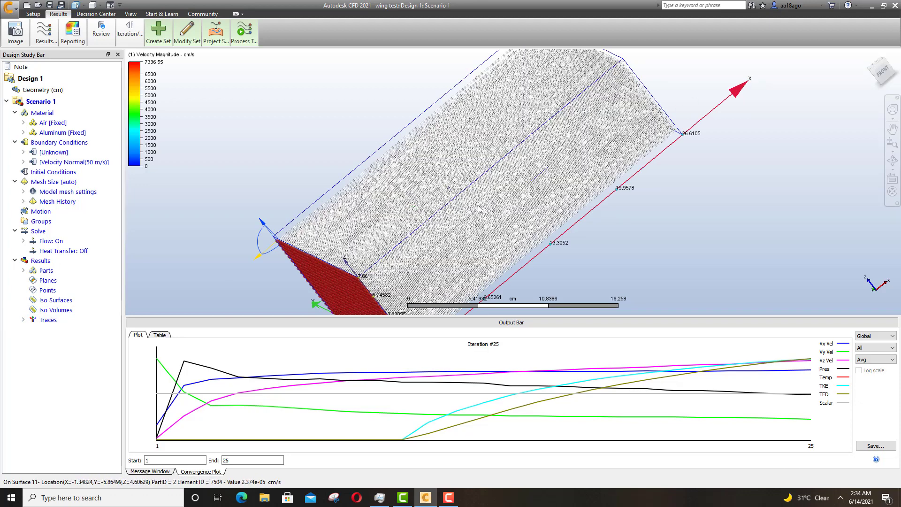
mouse_move(846, 80)
middle_mouse_down()
mouse_move(784, 82)
mouse_move(845, 84)
middle_mouse_up()
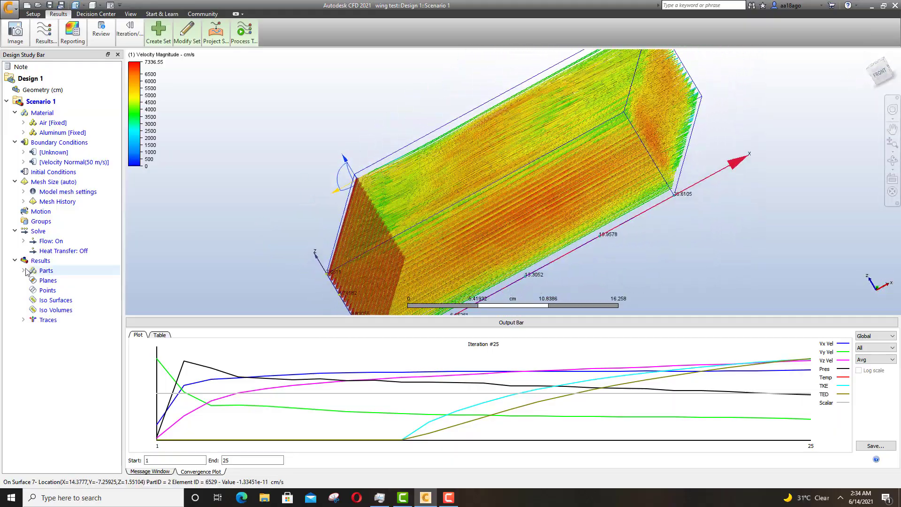
- Tick Part1.Body1 in the part results selection for Aluminum and close the selection dialog
left_click(23, 271)
left_click(59, 280)
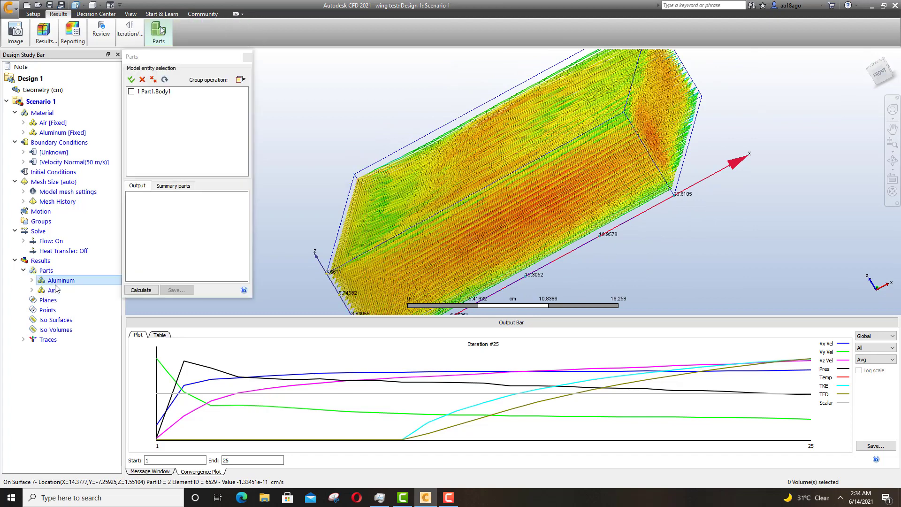
left_click(132, 92)
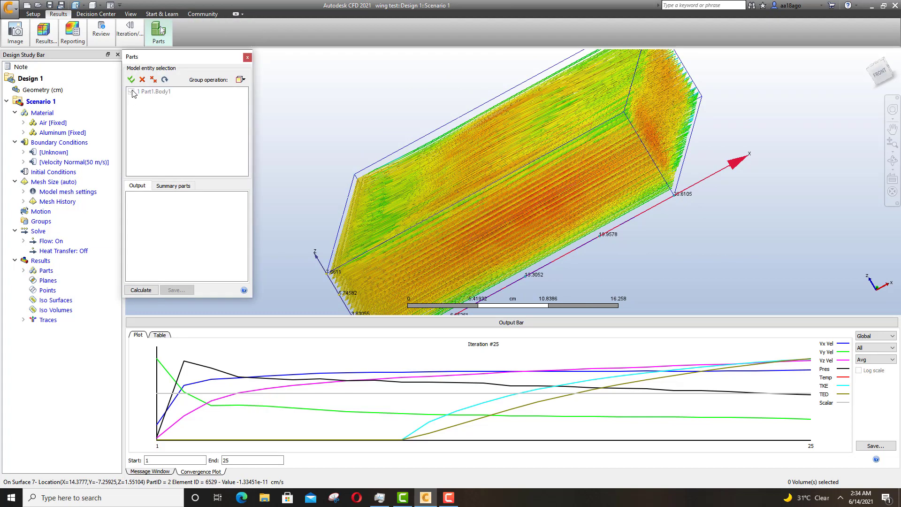
left_click(247, 57)
- Select the Aluminum entry under the part results and close the Parts dialog
left_click(23, 270)
left_click(54, 281)
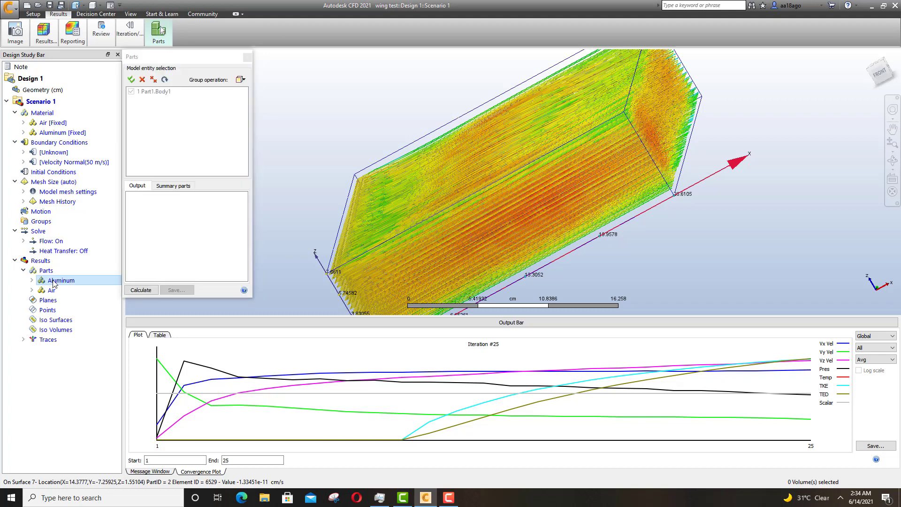
right_click(54, 282)
left_click(80, 295)
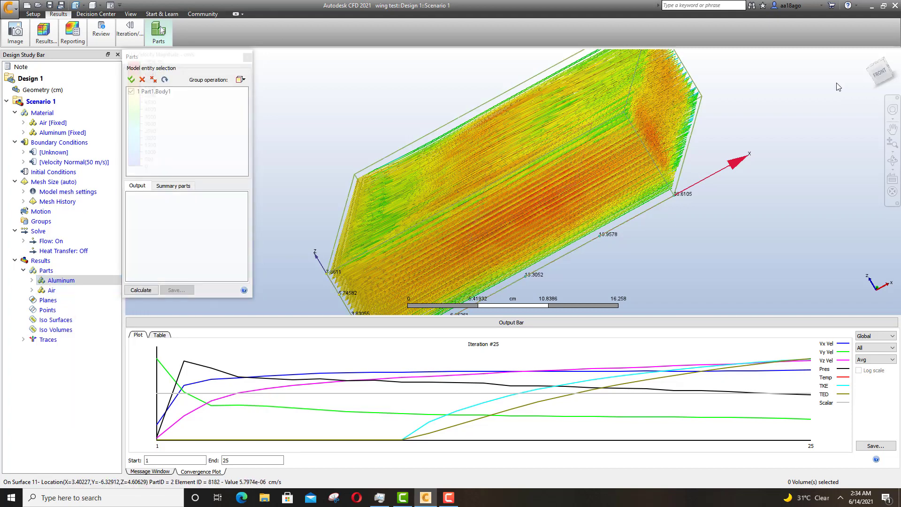
middle_click_drag(476, 193, 352, 253, "shift")
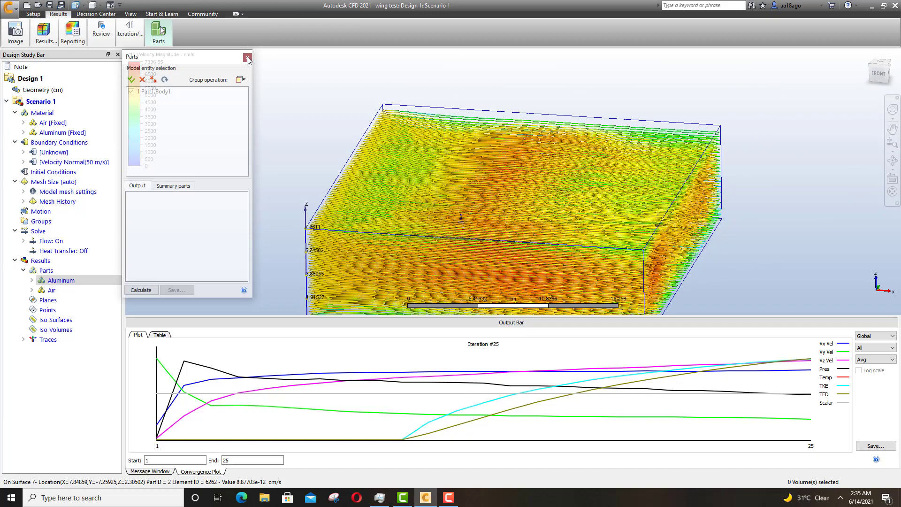
left_click(247, 57)
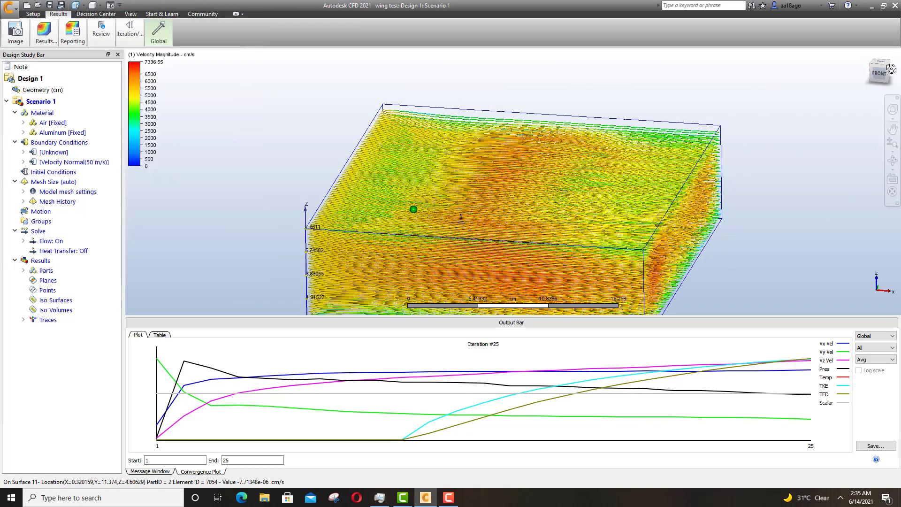
- Switch to the trace results and hide the existing Set 1 traces to expose the wing
left_click(875, 72)
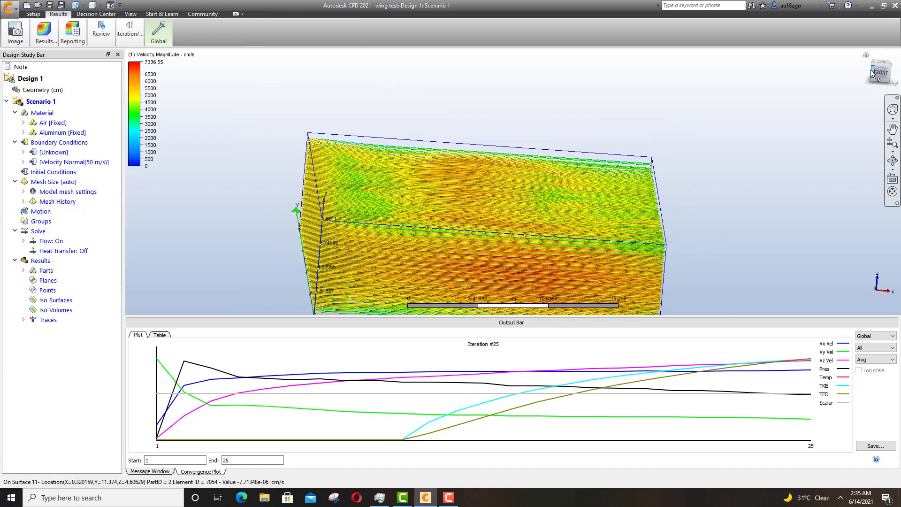
left_click_drag(872, 72, 897, 73)
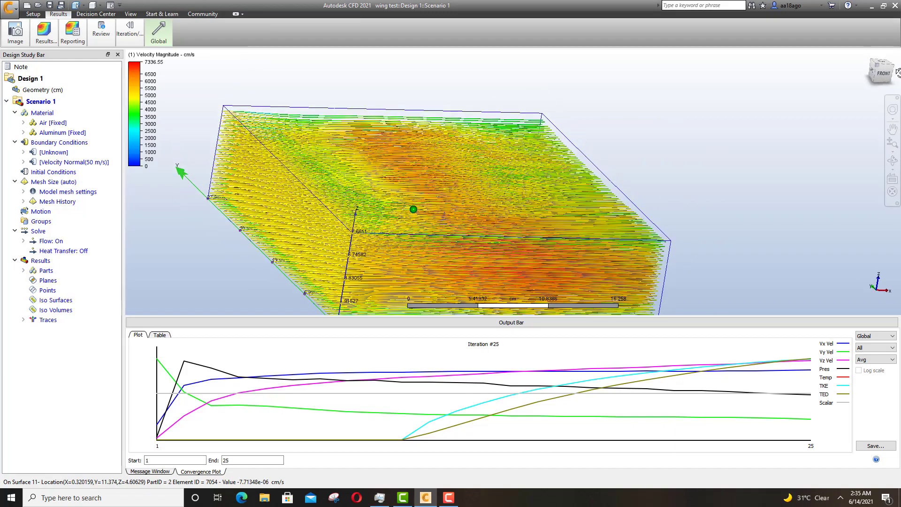
scroll(241, 229, "down", 1)
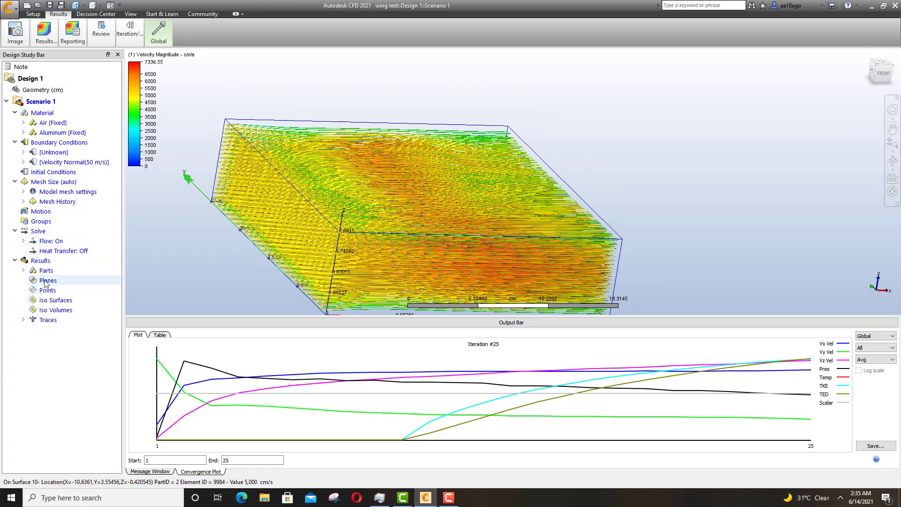
left_click(41, 261)
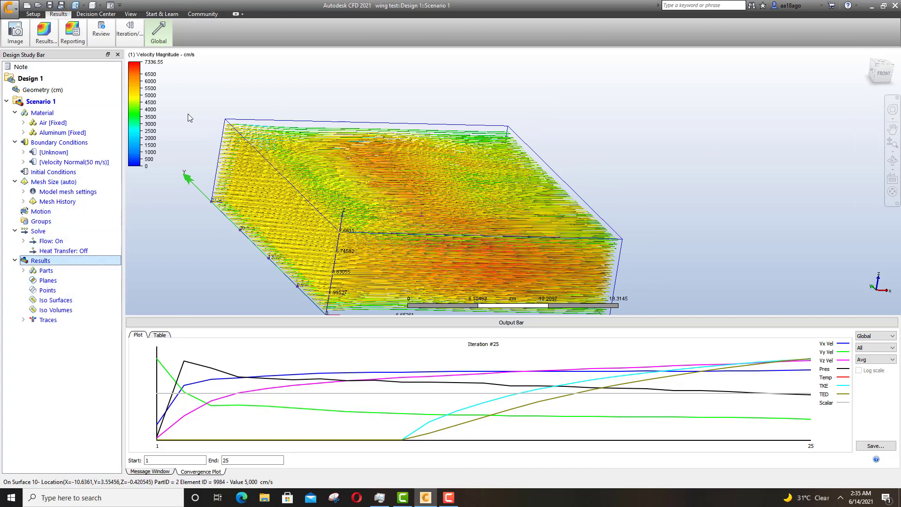
left_click(44, 32)
left_click(76, 65)
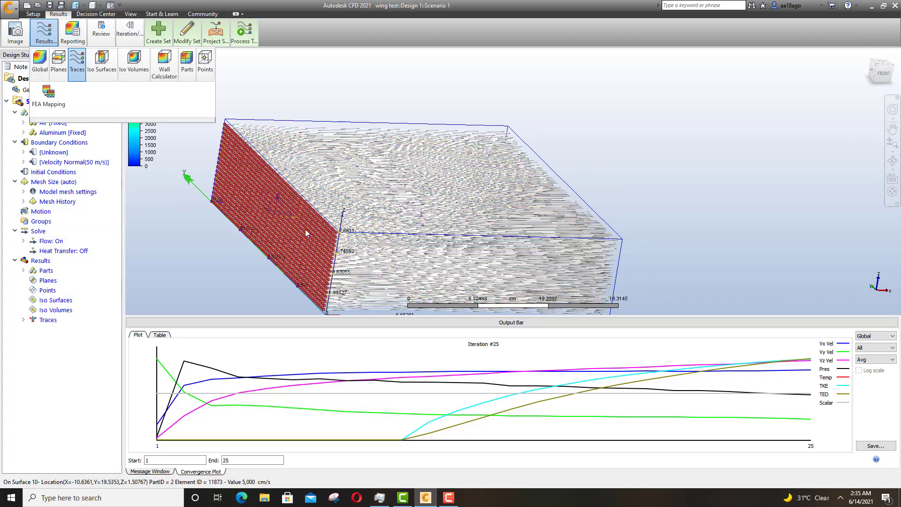
left_click(260, 205)
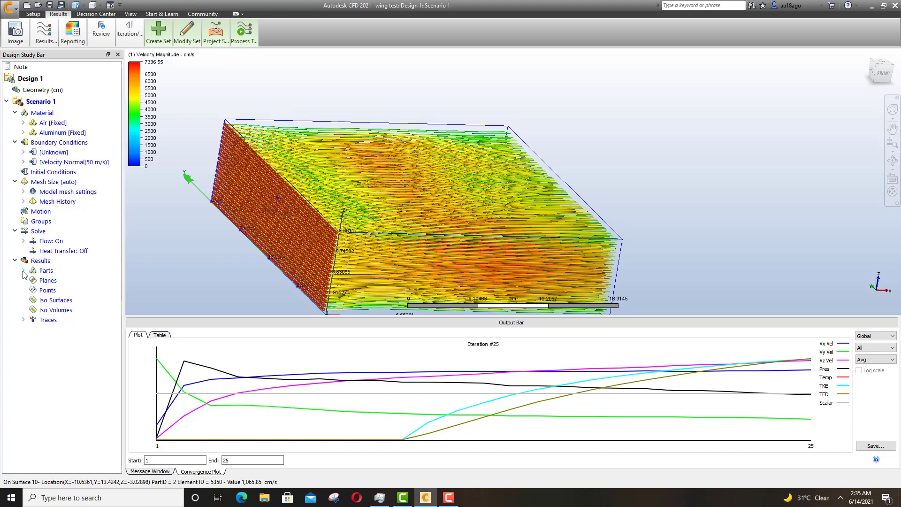
left_click(23, 320)
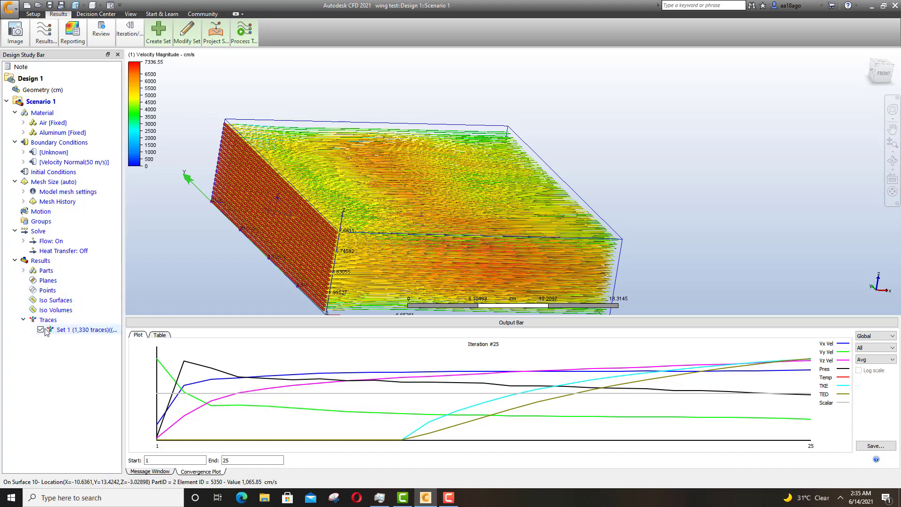
left_click(40, 330)
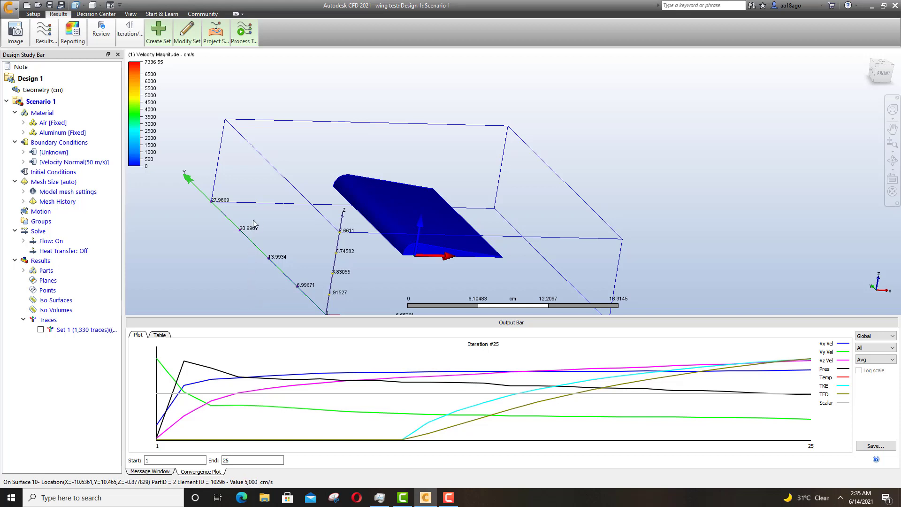
- Add a trace set with a Rectangular seed, Grid pattern and density 1 over a narrow area in the middle of the inlet face
left_click(159, 31)
left_click(284, 61)
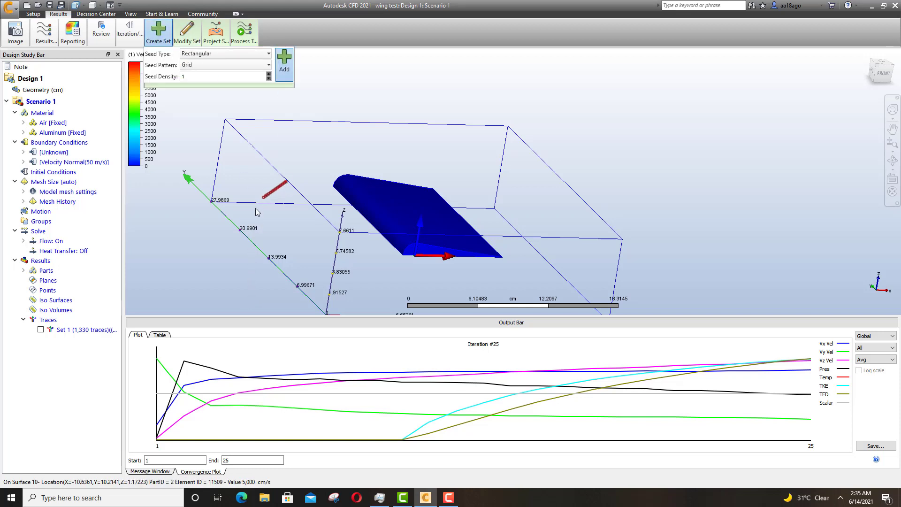
left_click_drag(256, 212, 261, 255)
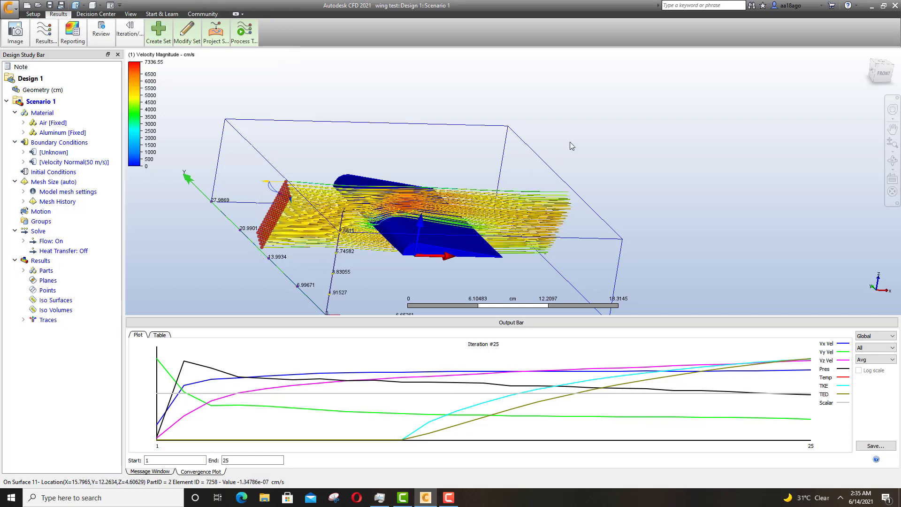
left_click(879, 72)
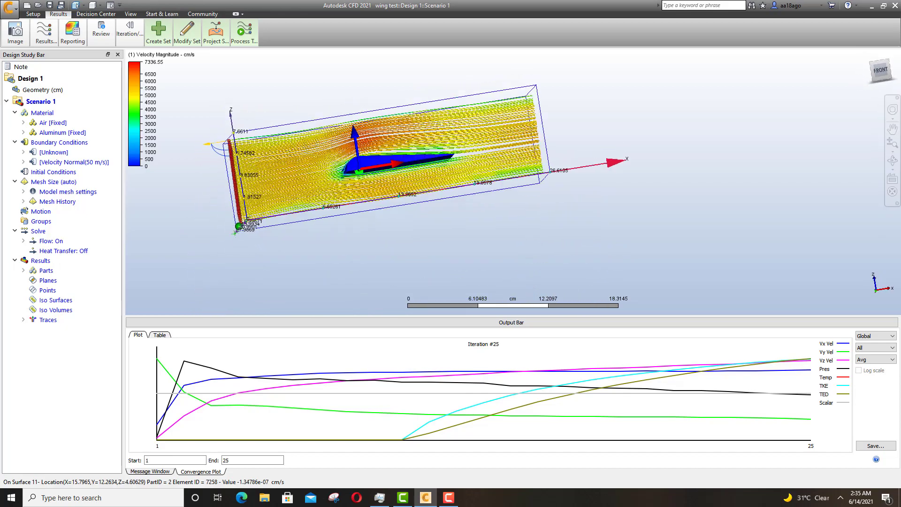
scroll(287, 122, "up", 4)
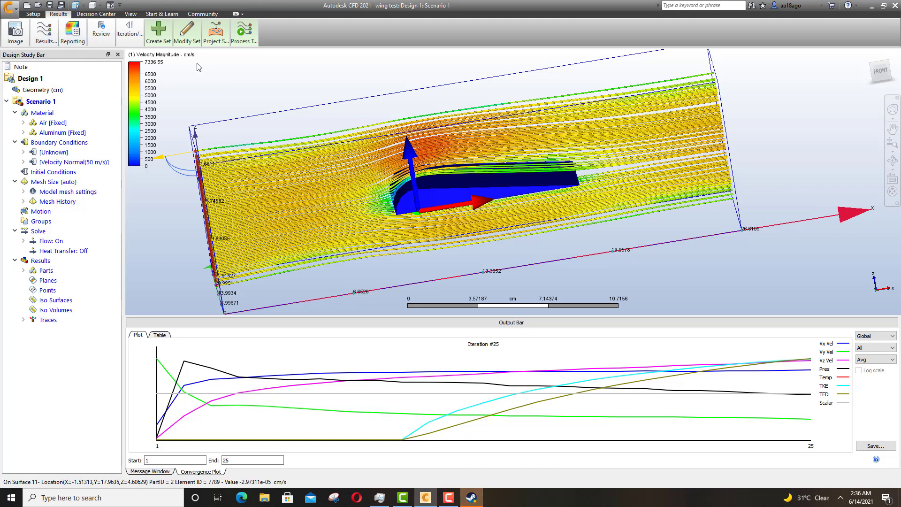
- Set the global result to Static Pressure so the wing is coloured by pressure
left_click(43, 29)
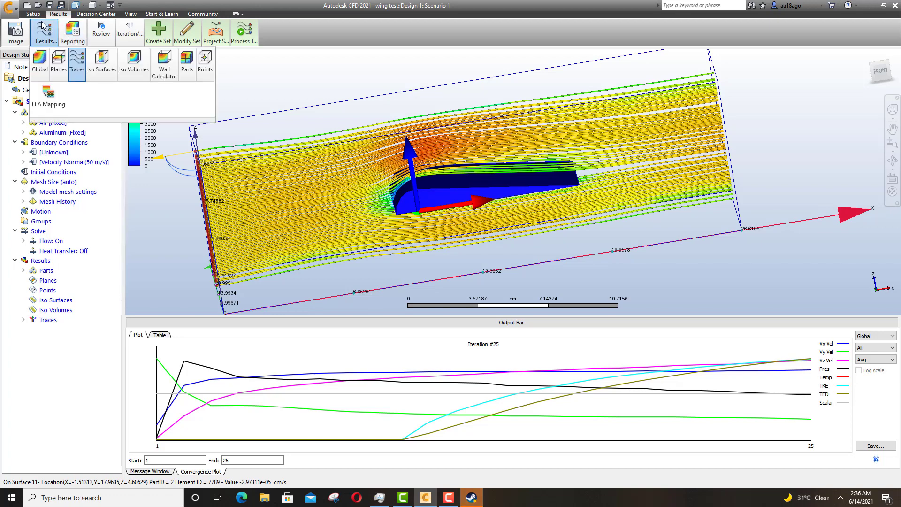
left_click(39, 71)
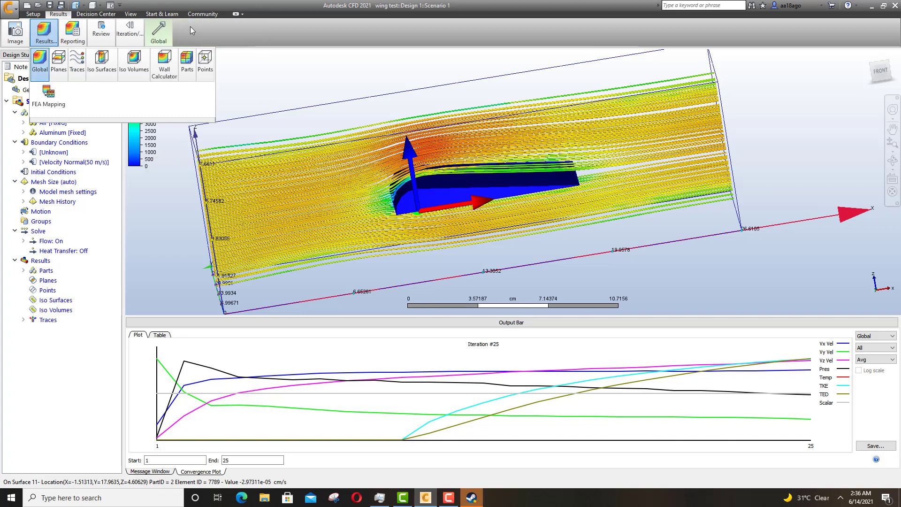
left_click(158, 32)
left_click(236, 54)
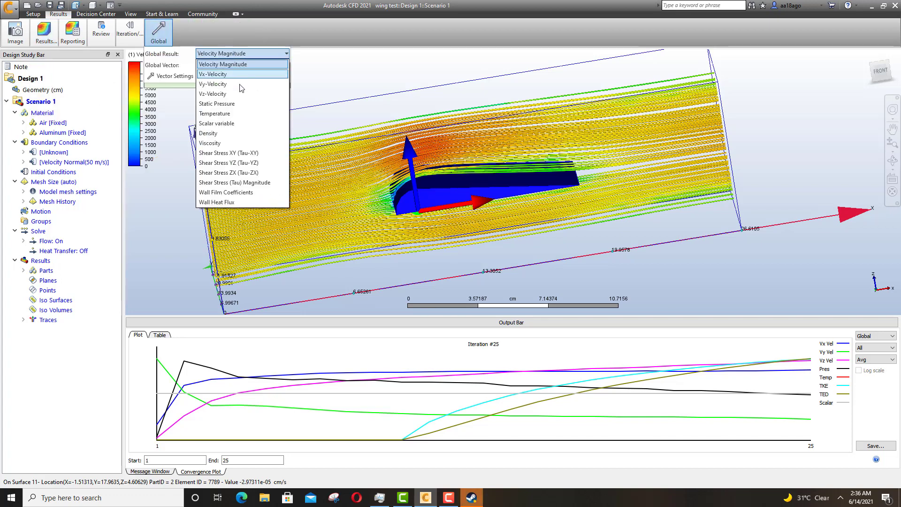
left_click(236, 104)
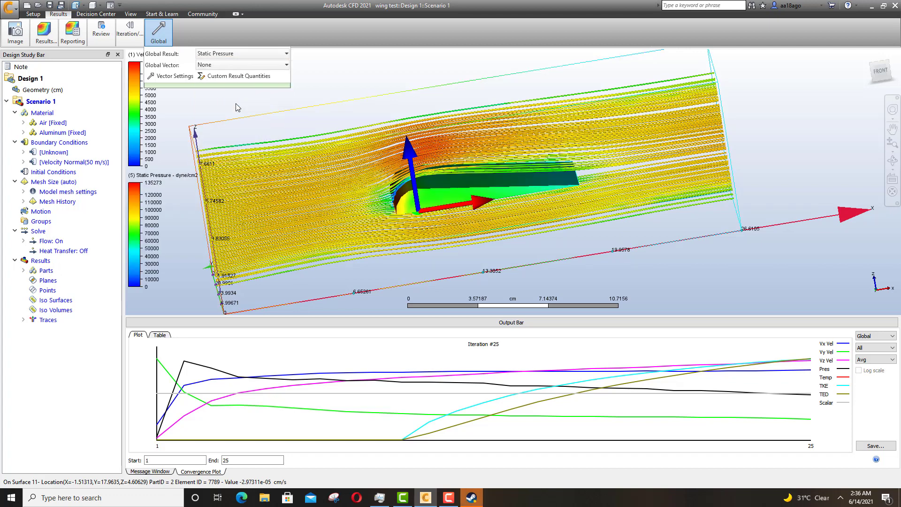
left_click(208, 57)
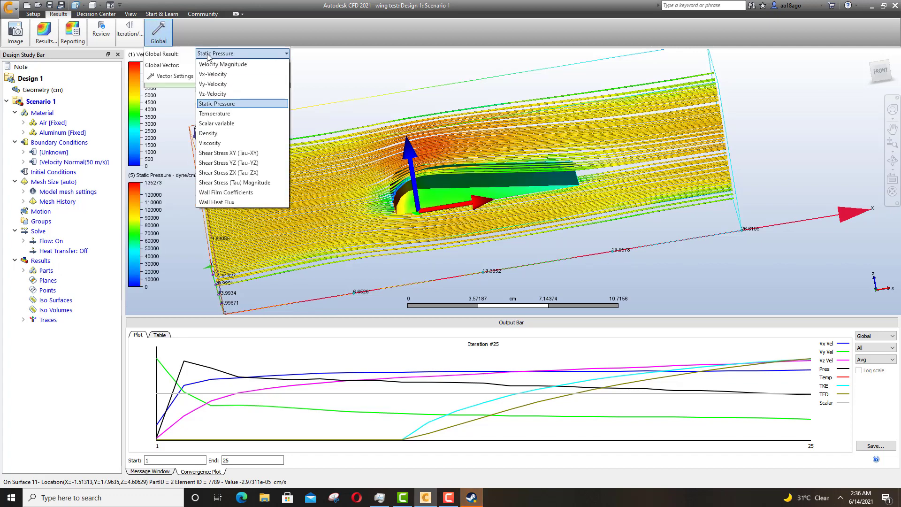
left_click(208, 56)
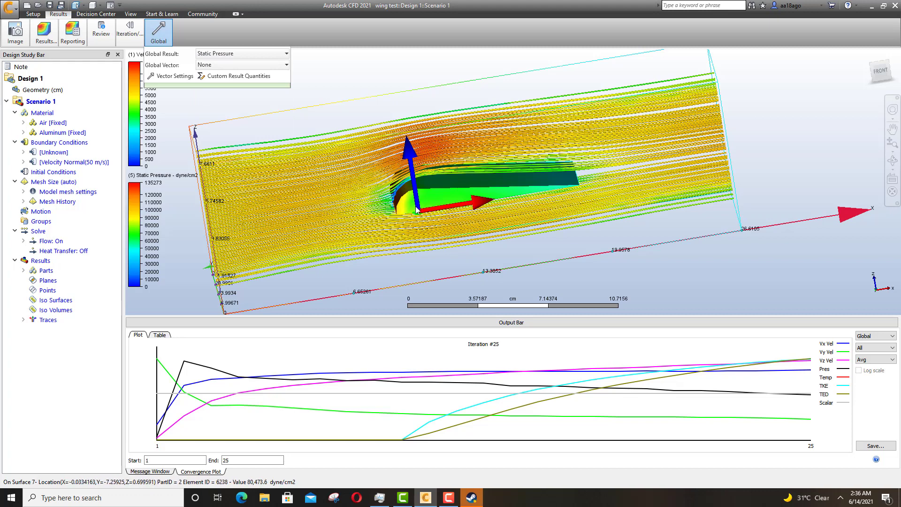
left_click(423, 178)
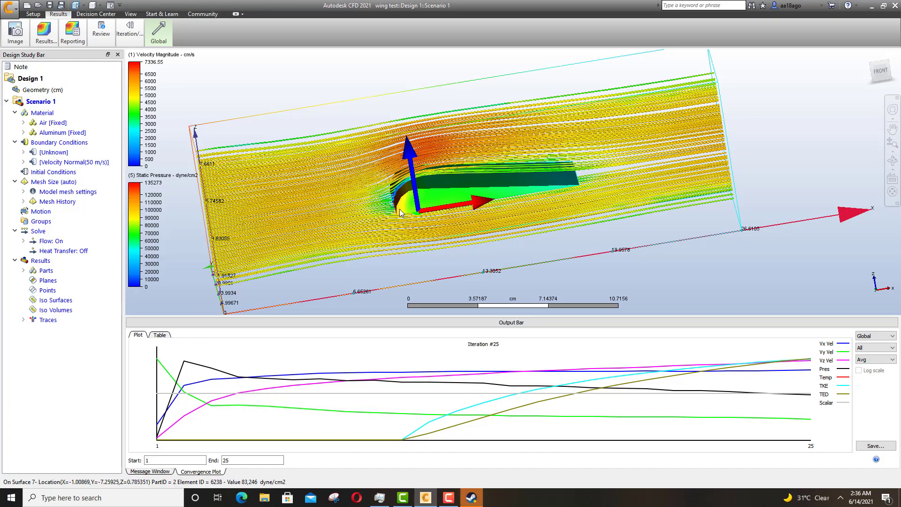
scroll(399, 209, "up", 5)
scroll(399, 203, "down", 5)
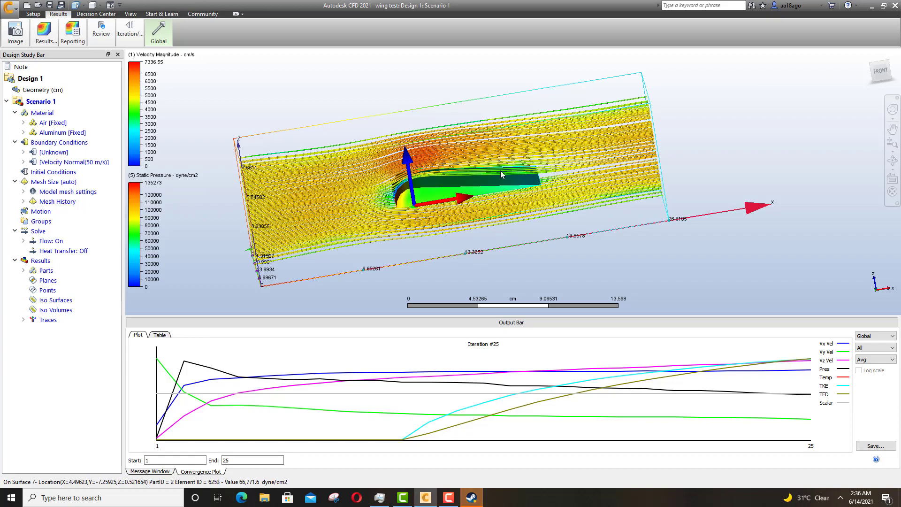
left_click_drag(877, 72, 862, 85)
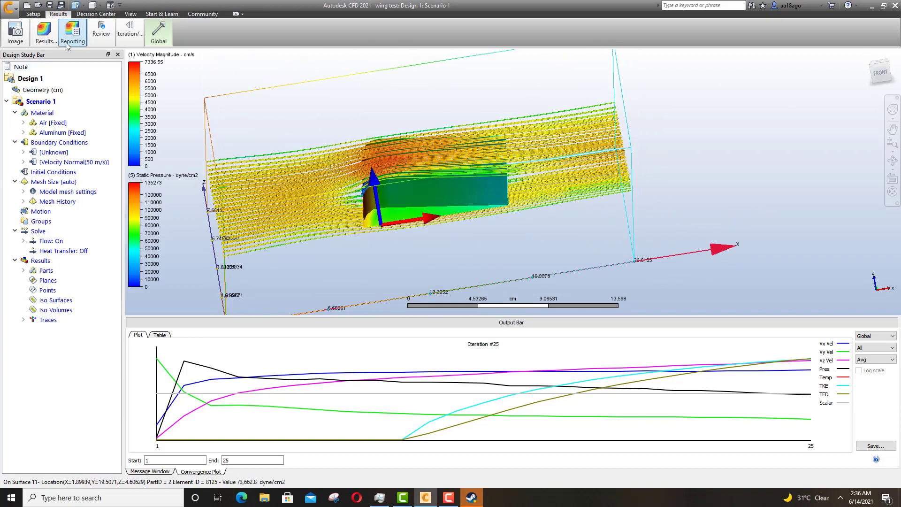
- Open the Summary File, read its field variable, inlet and outlet flow results, and close it
left_click(108, 35)
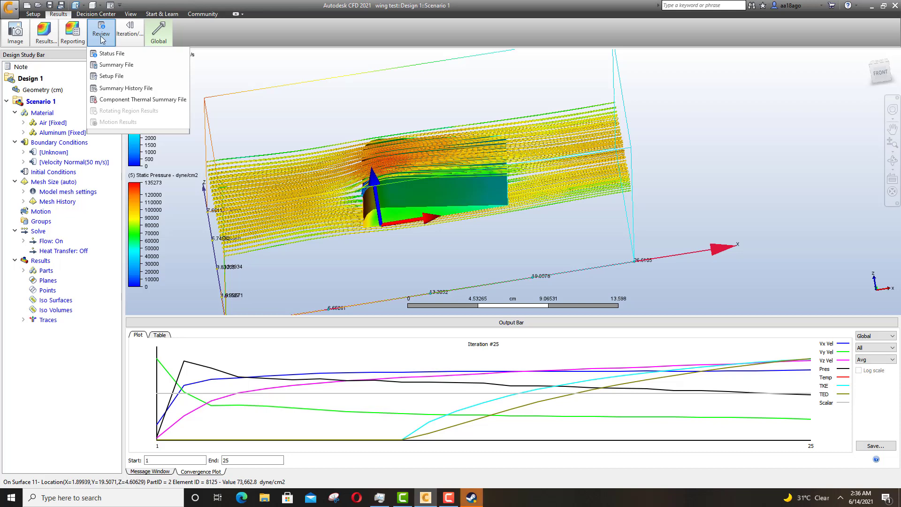
left_click(113, 65)
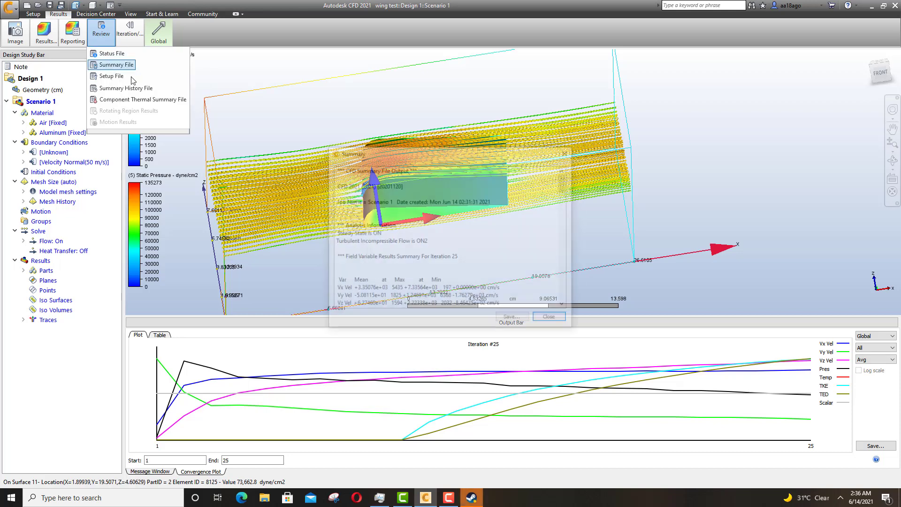
left_click_drag(467, 156, 456, 120)
scroll(462, 176, "down", 10)
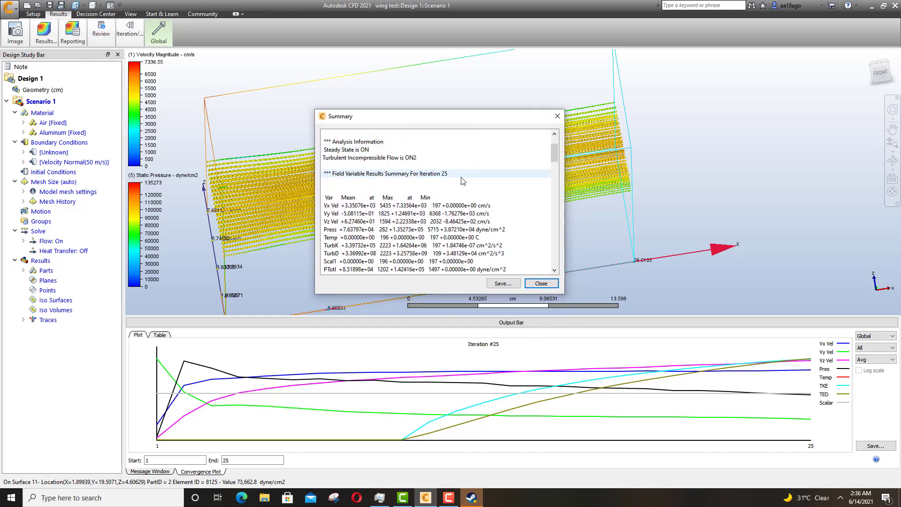
scroll(460, 173, "down", 5)
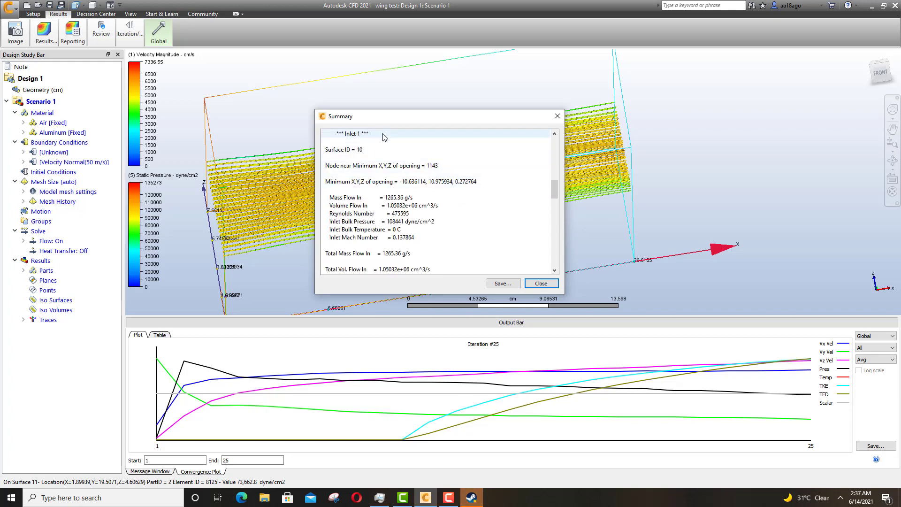
scroll(352, 139, "down", 3)
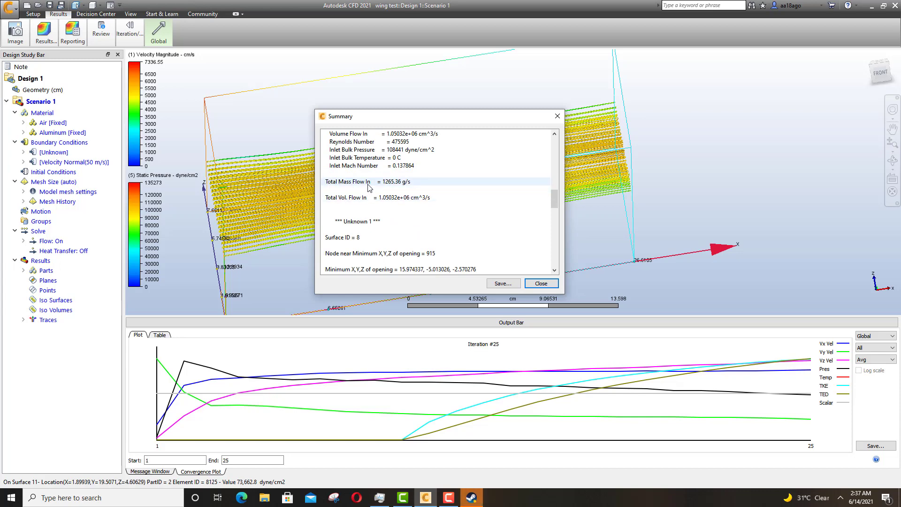
scroll(391, 201, "down", 2)
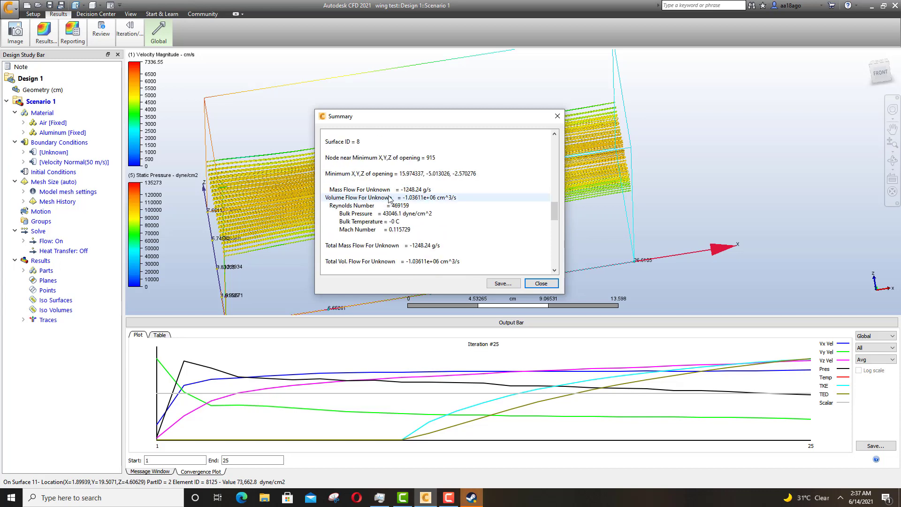
scroll(361, 181, "down", 4)
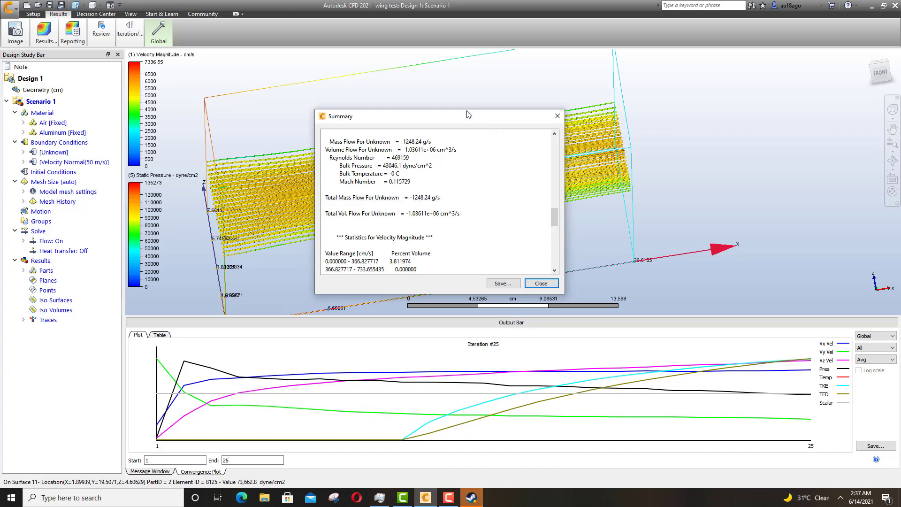
left_click(540, 283)
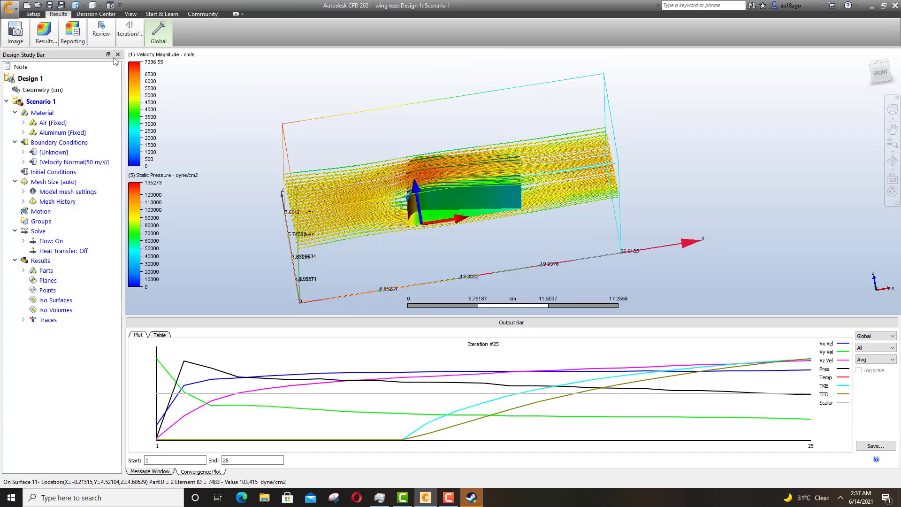
left_click(101, 30)
left_click(274, 104)
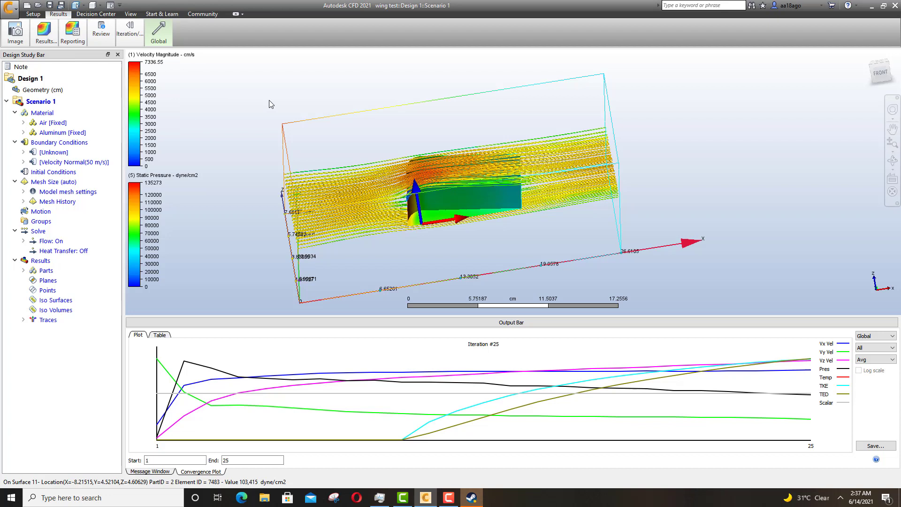
left_click(101, 30)
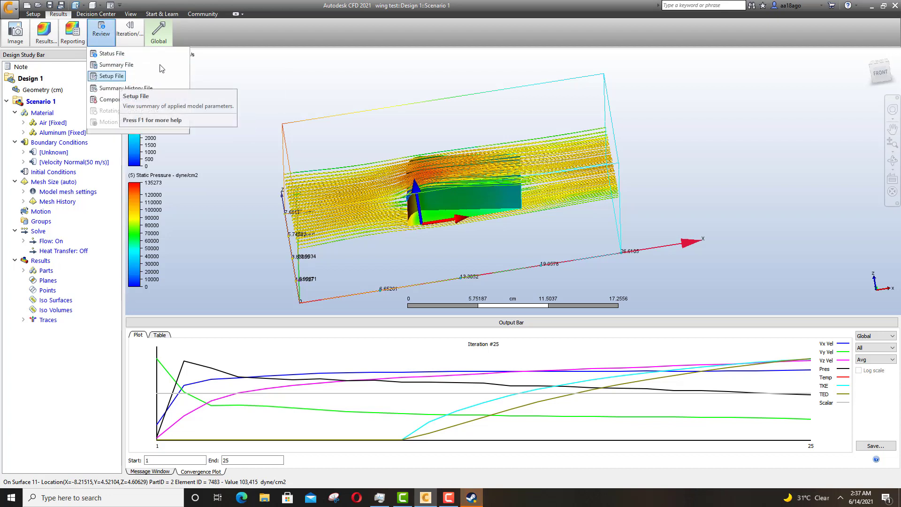
left_click(73, 33)
left_click(44, 33)
left_click(72, 35)
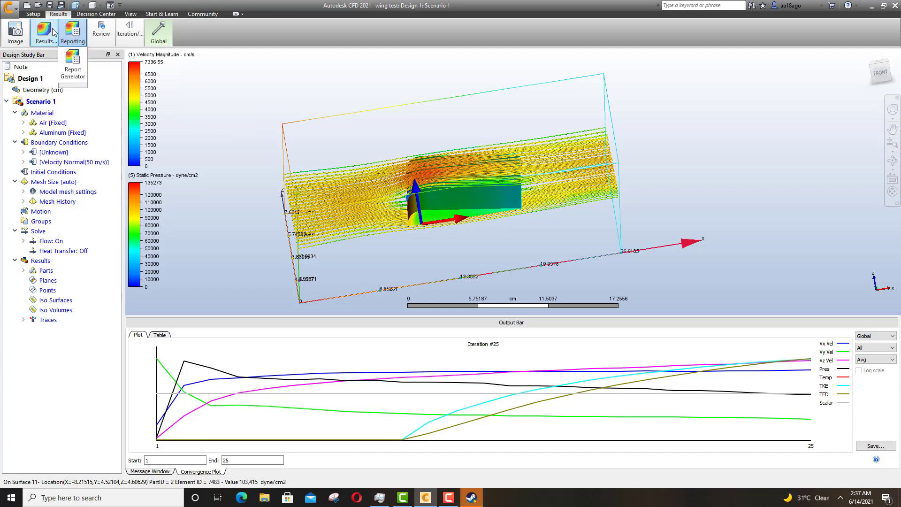
left_click(53, 32)
left_click(74, 32)
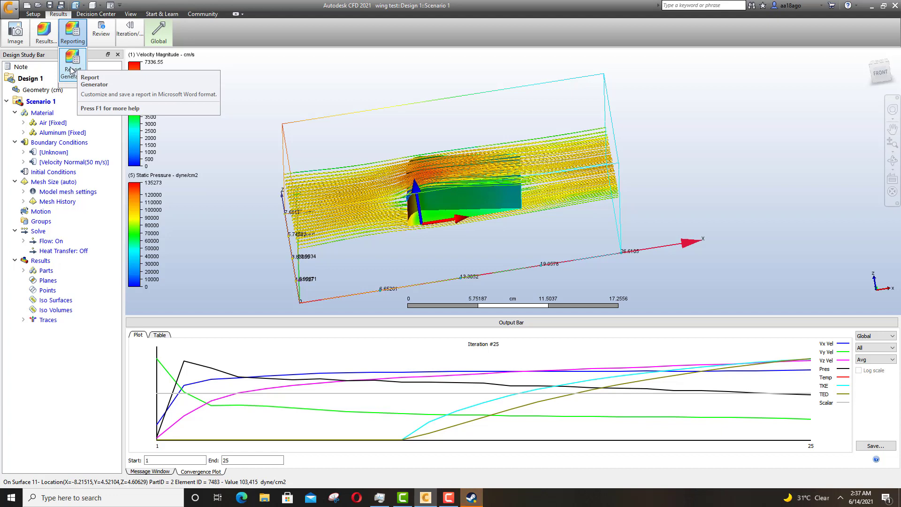
left_click(267, 94)
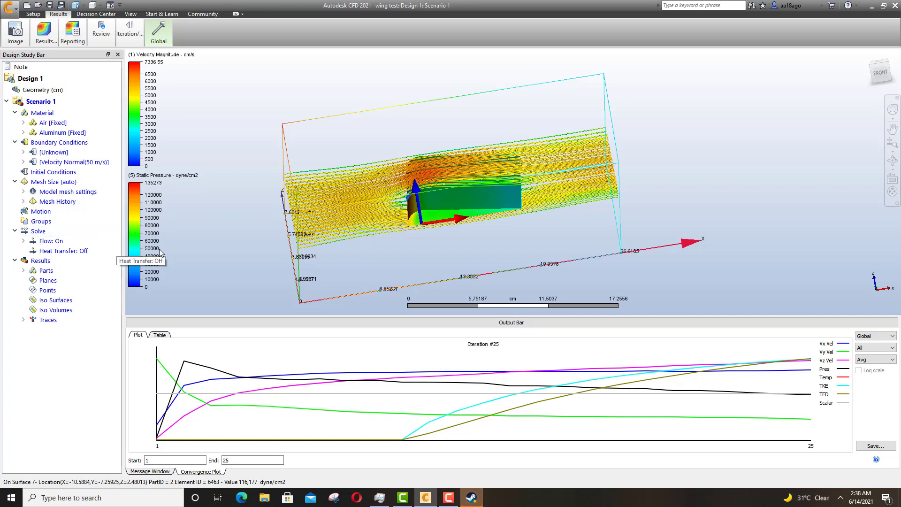
scroll(262, 260, "up", 3)
scroll(262, 260, "down", 2)
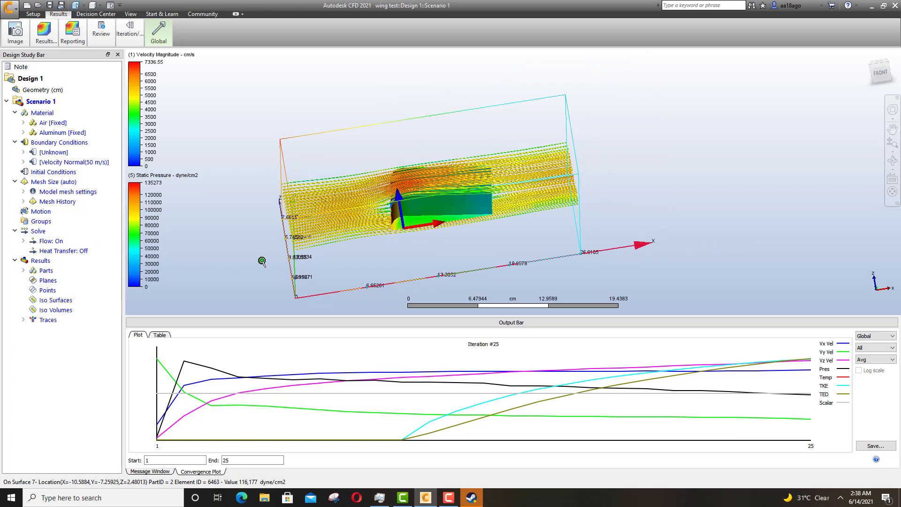